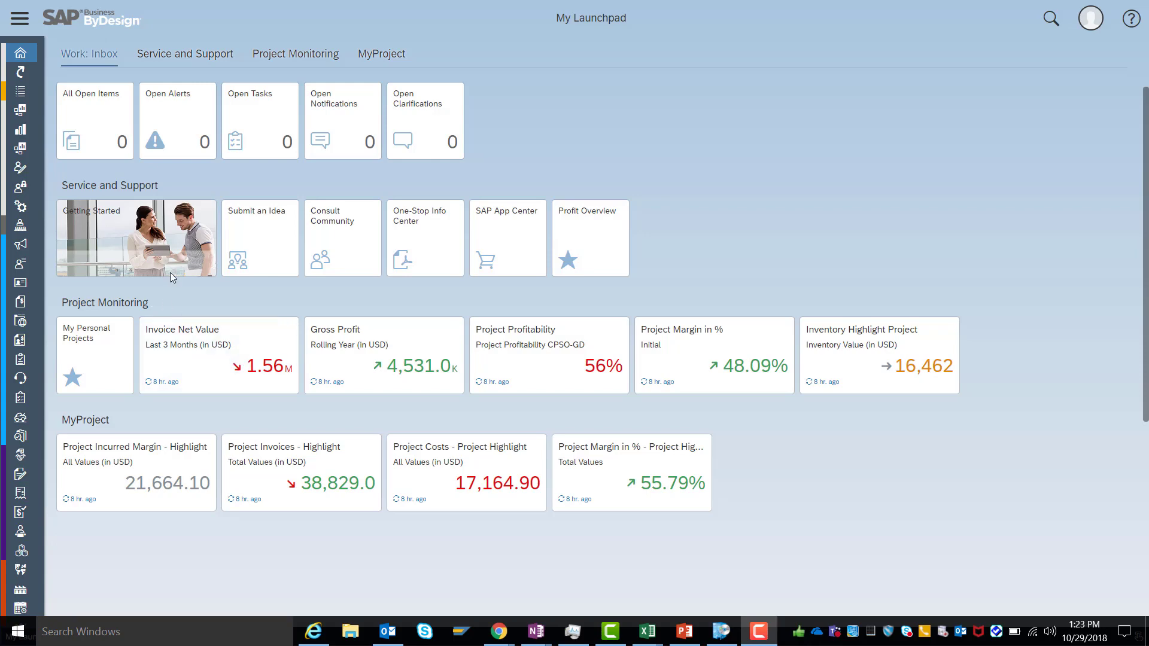
# - Open the Invoice Net Value KPI from the Home overview, showing 1.56 M against a 3.40 M target
pyautogui.moveTo(30, 56)
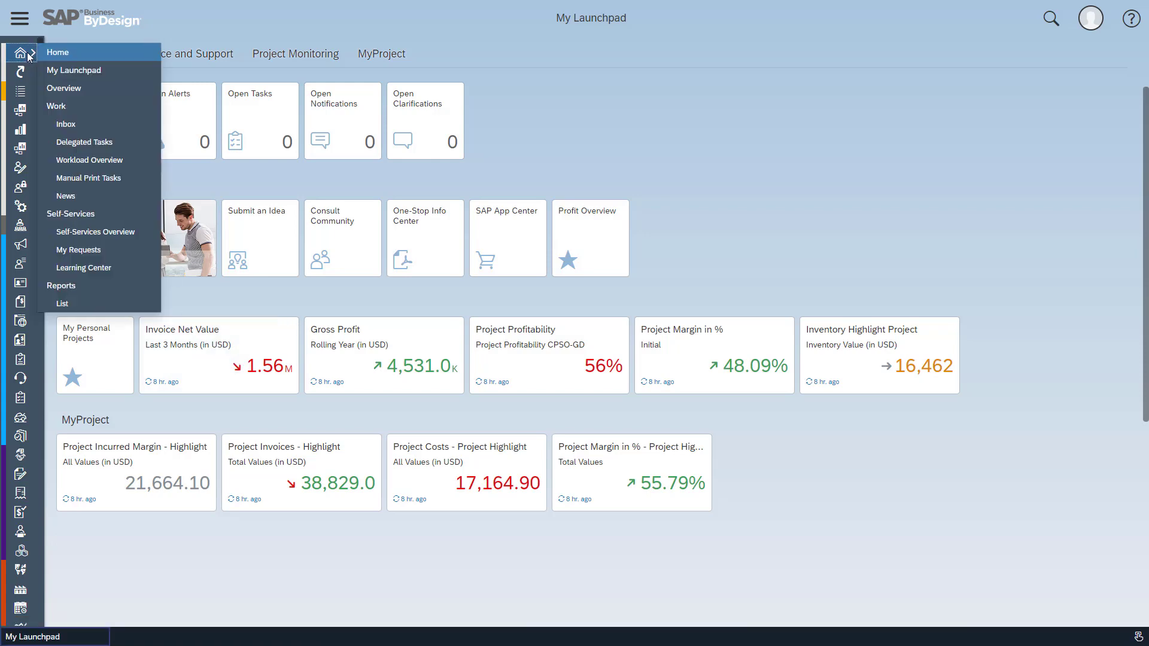
pyautogui.click(89, 91)
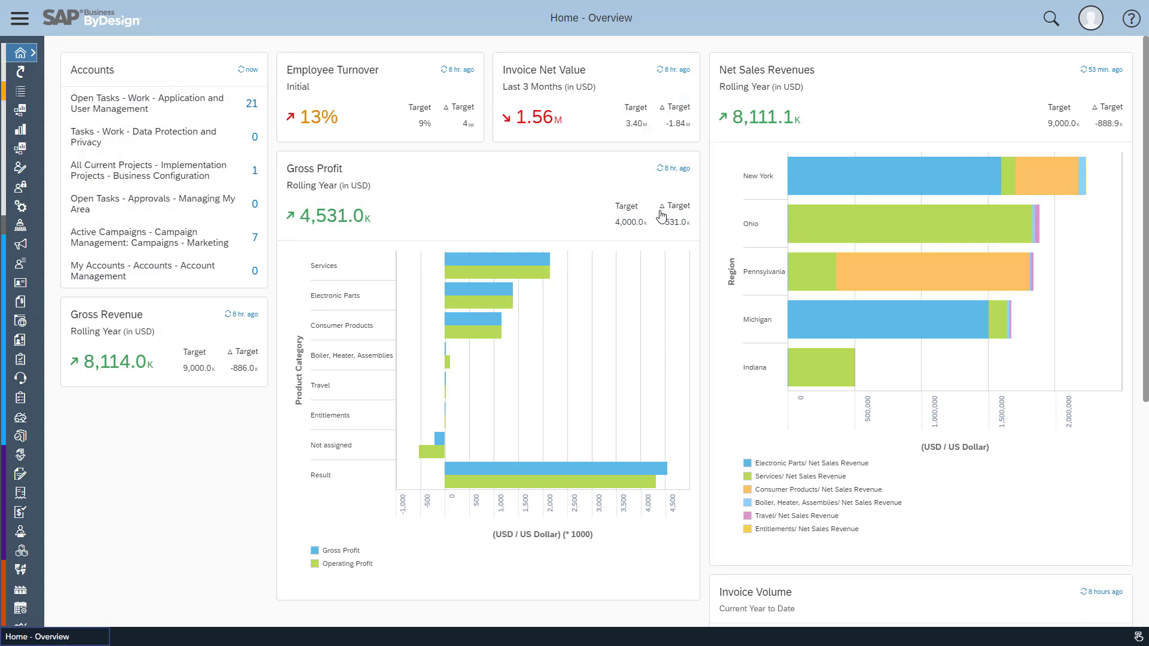
pyautogui.click(590, 91)
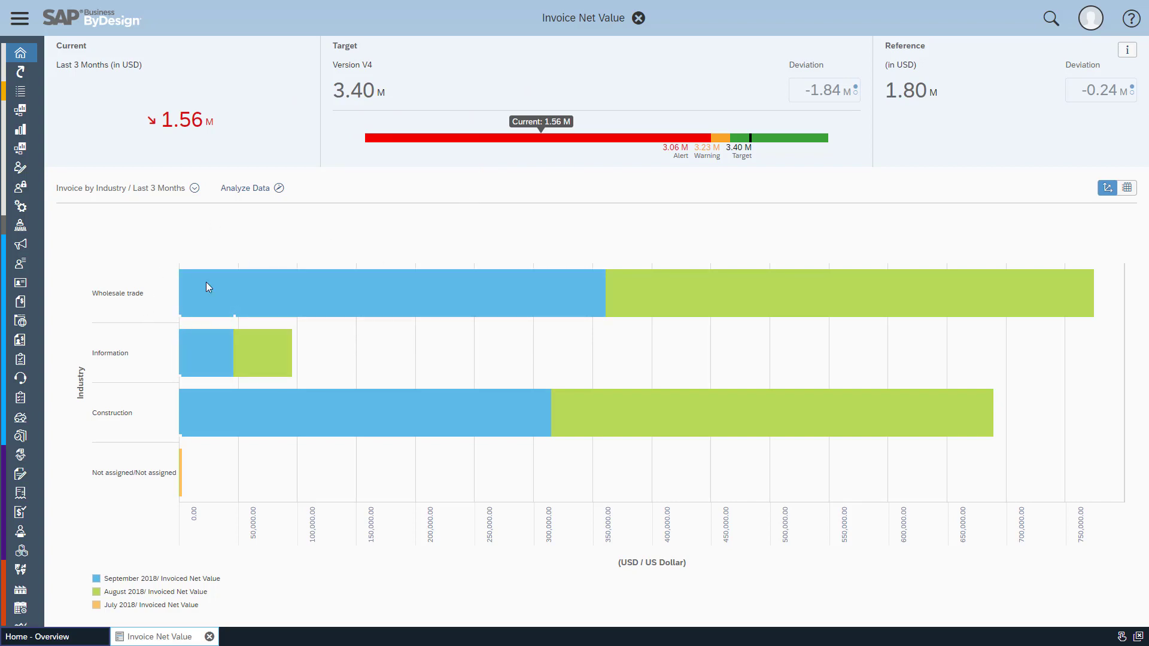
# - Open the Invoice Volume report and set its time frame to Last 2 Years from Today
pyautogui.click(247, 191)
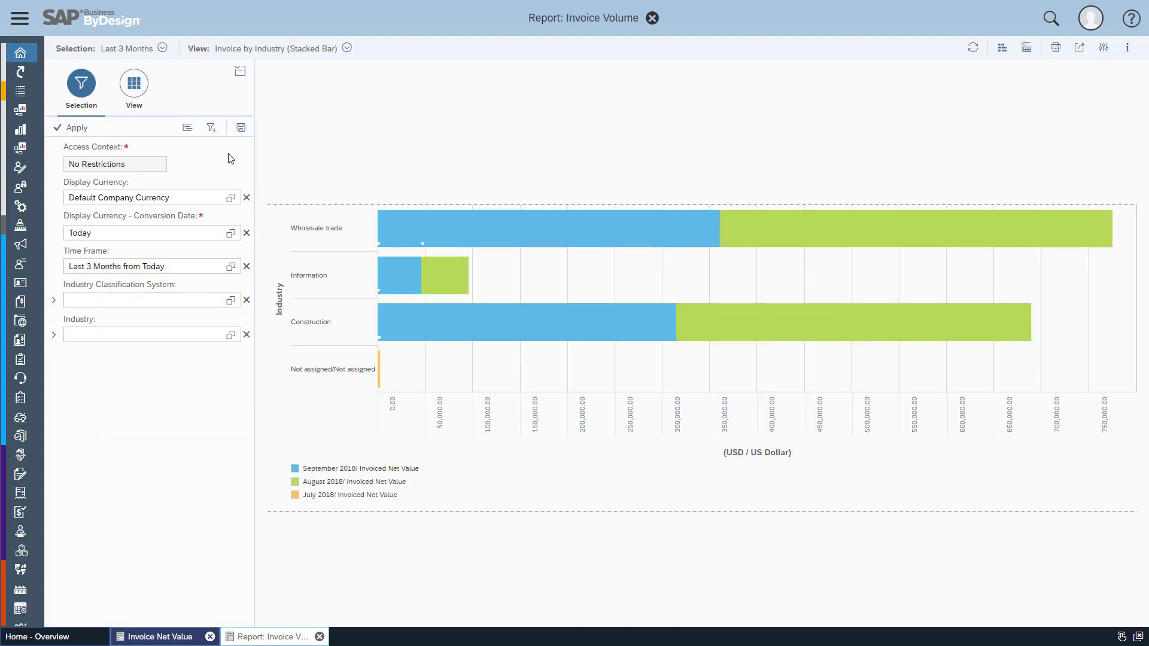
pyautogui.click(231, 267)
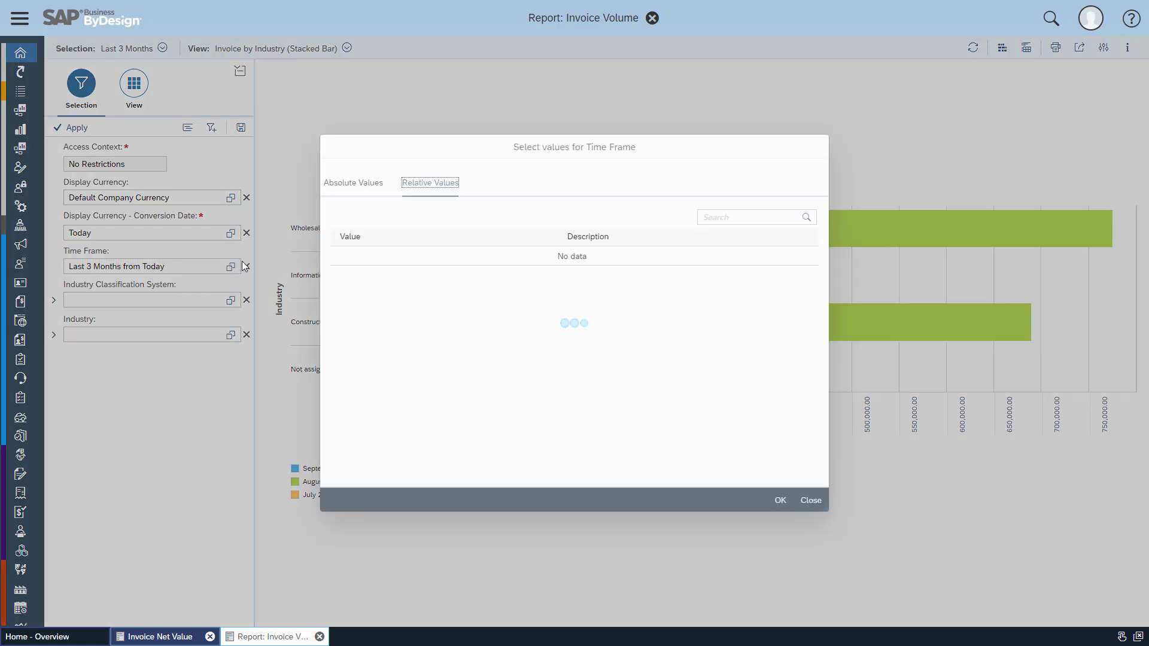
pyautogui.click(722, 217)
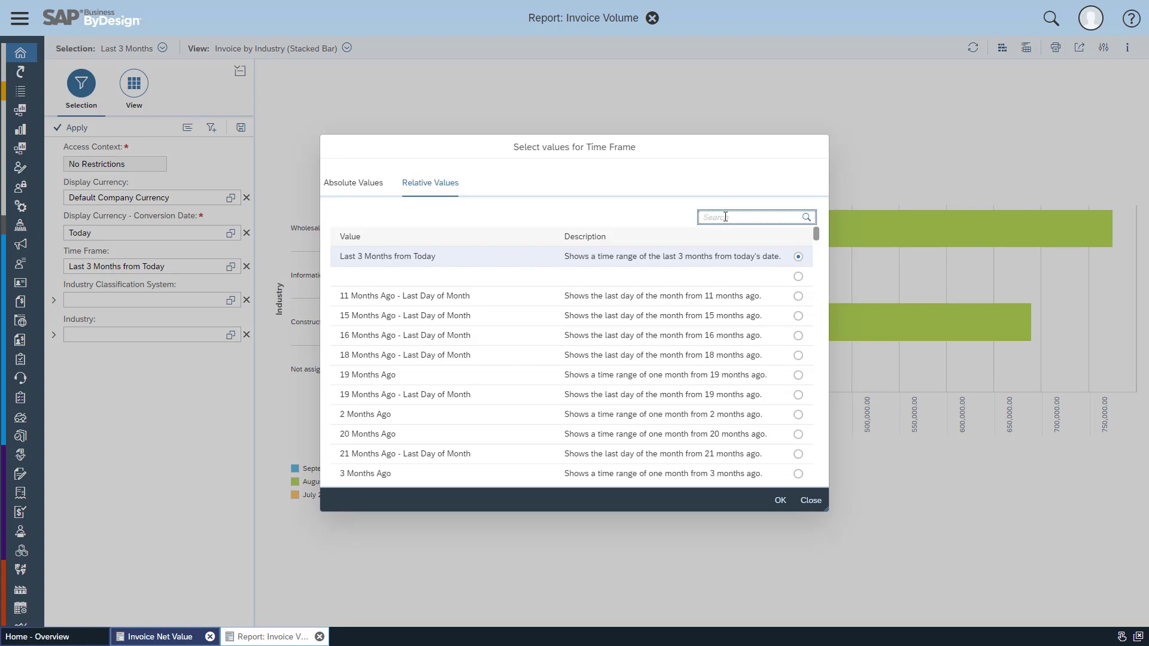
pyautogui.write('2 yea')
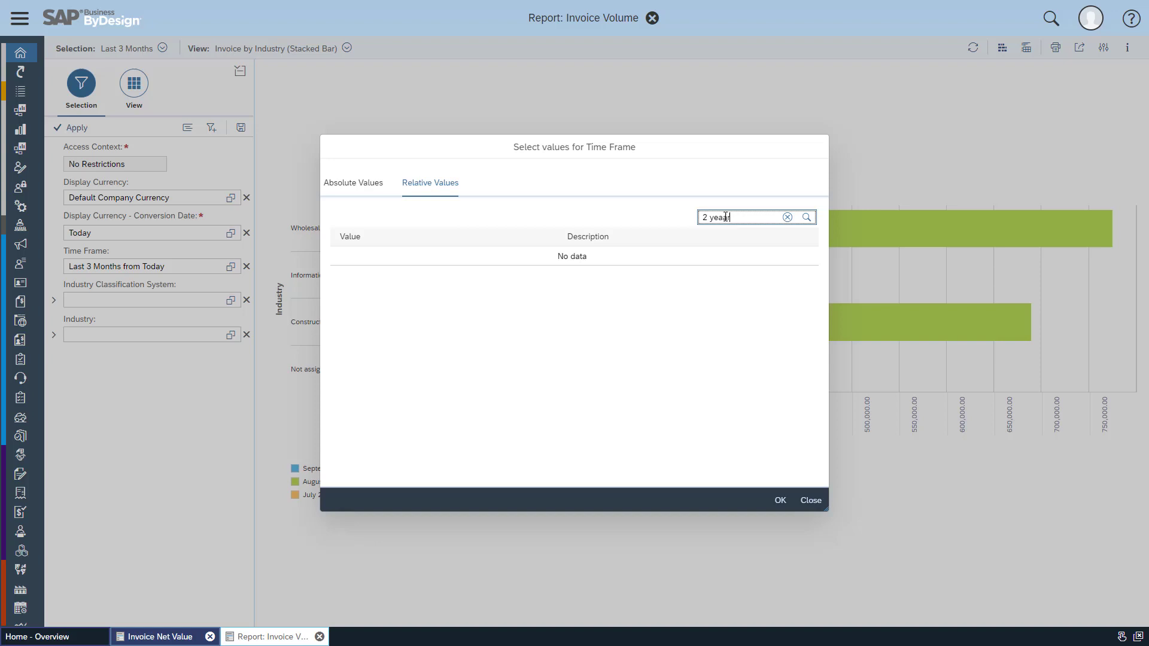
pyautogui.click(431, 285)
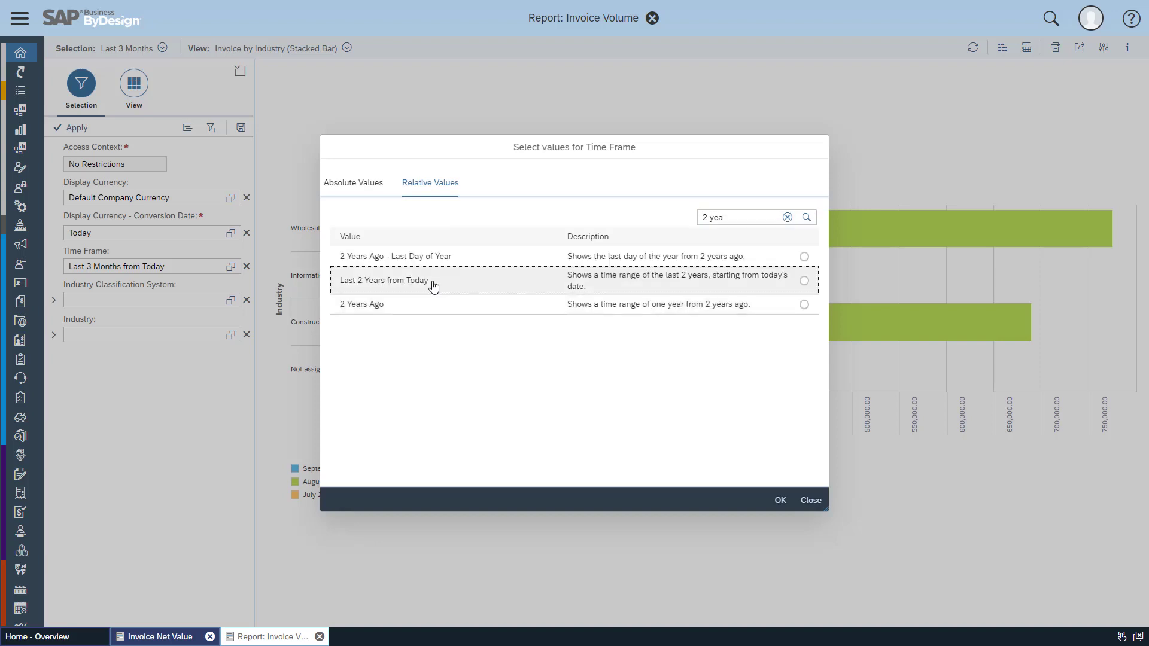
pyautogui.click(783, 499)
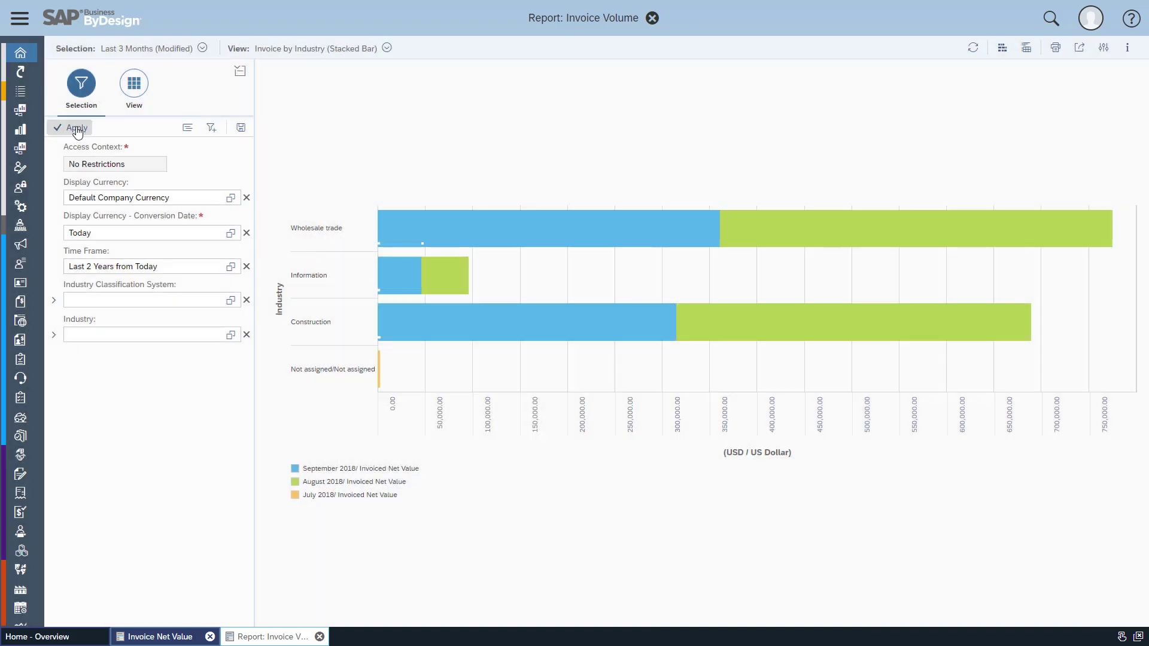
# - Apply the time frame and show the report as a table, months as rows, Industry as columns
pyautogui.click(77, 128)
pyautogui.click(140, 90)
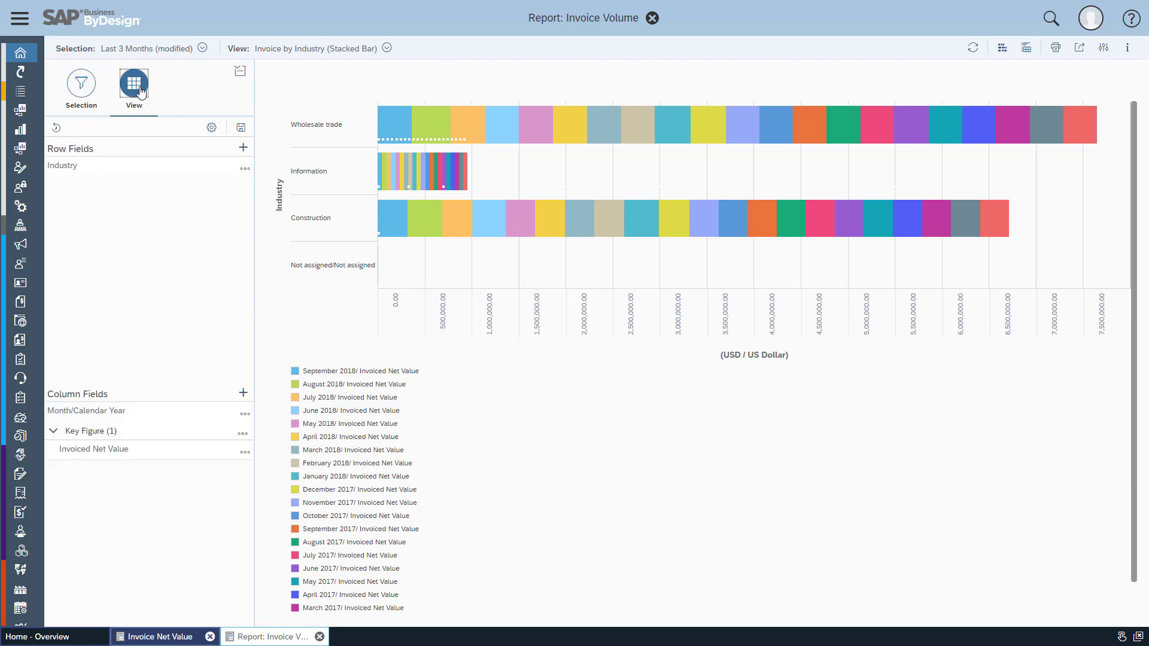
pyautogui.click(1002, 48)
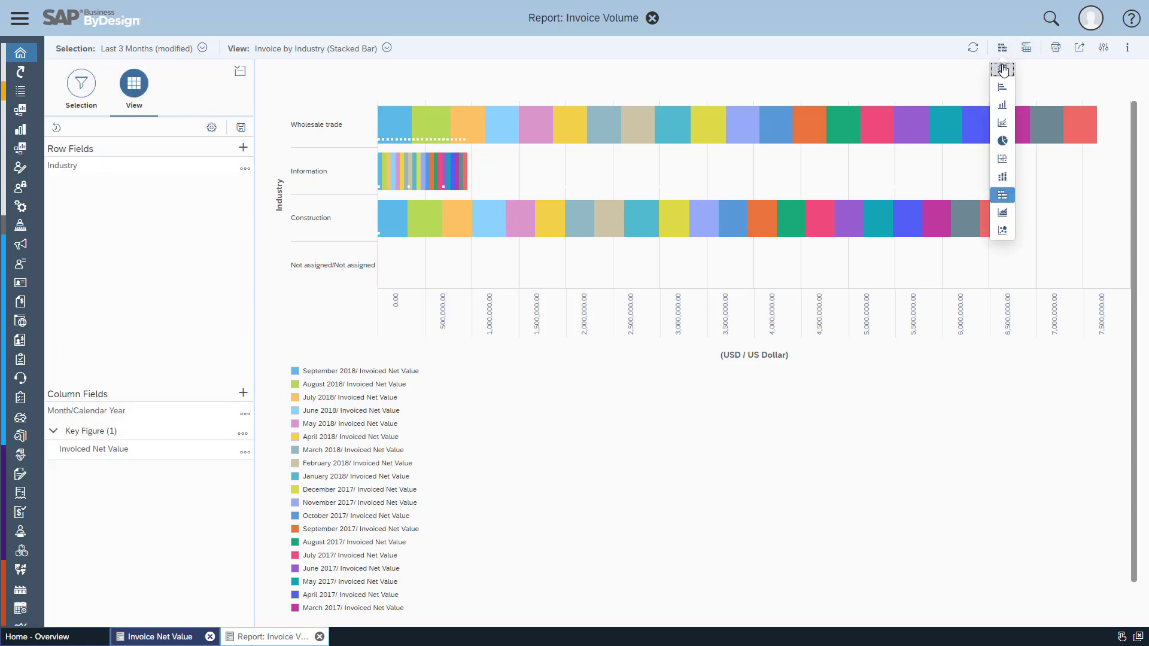
pyautogui.click(1004, 70)
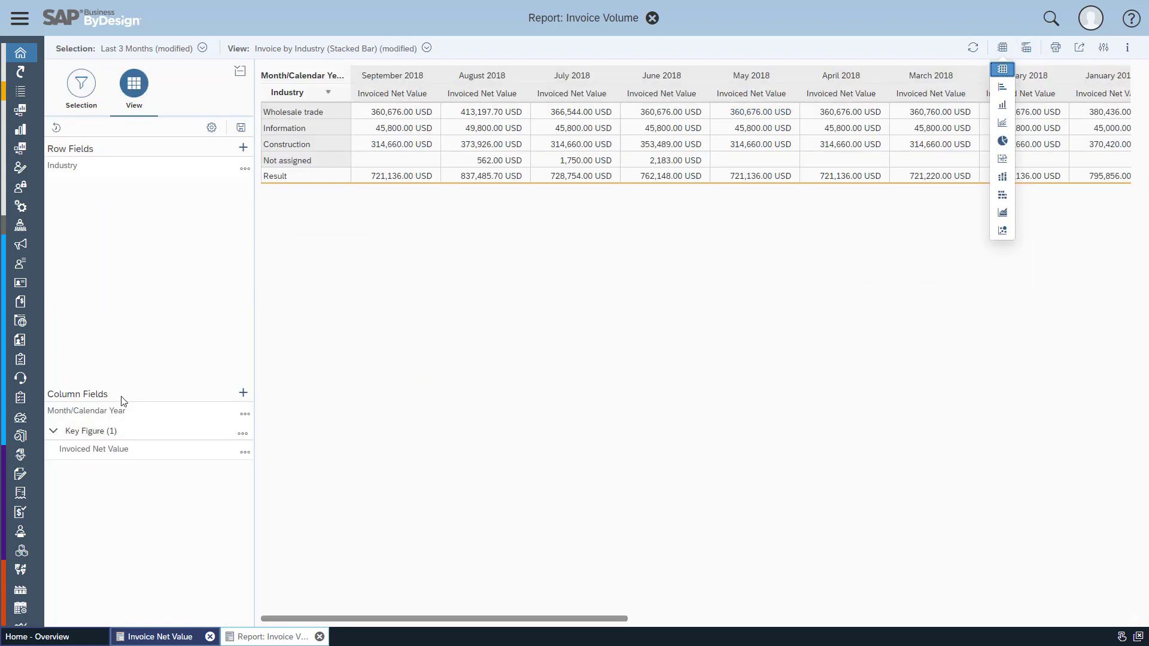
pyautogui.moveTo(120, 407); pyautogui.dragTo(146, 206)
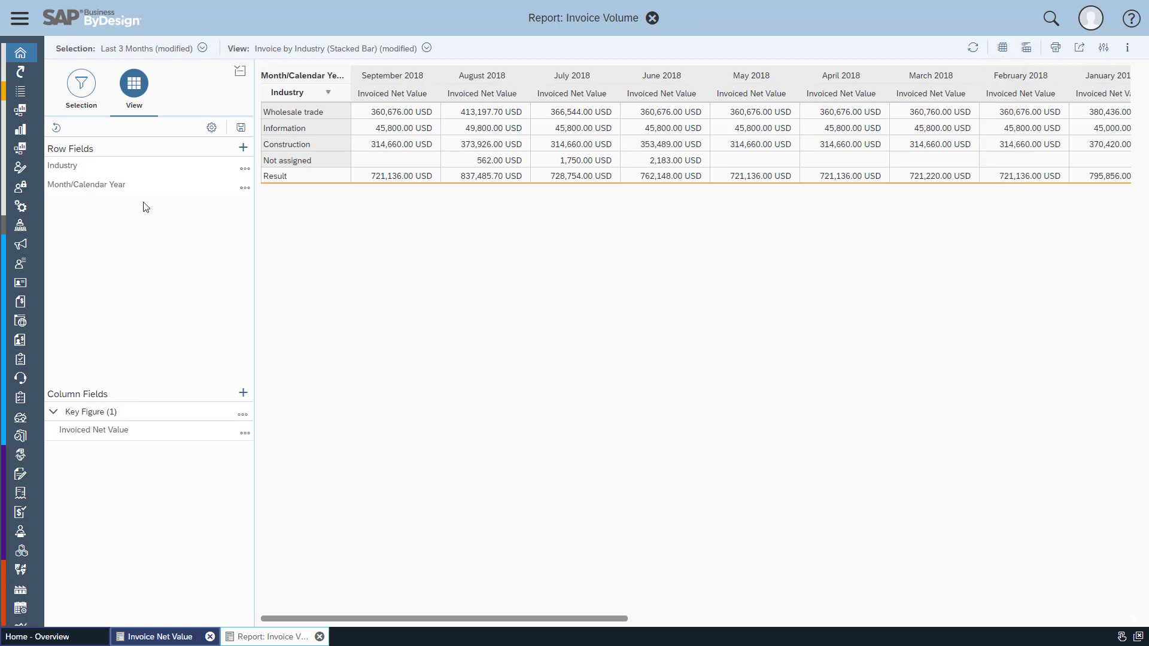
pyautogui.moveTo(79, 168); pyautogui.dragTo(82, 411)
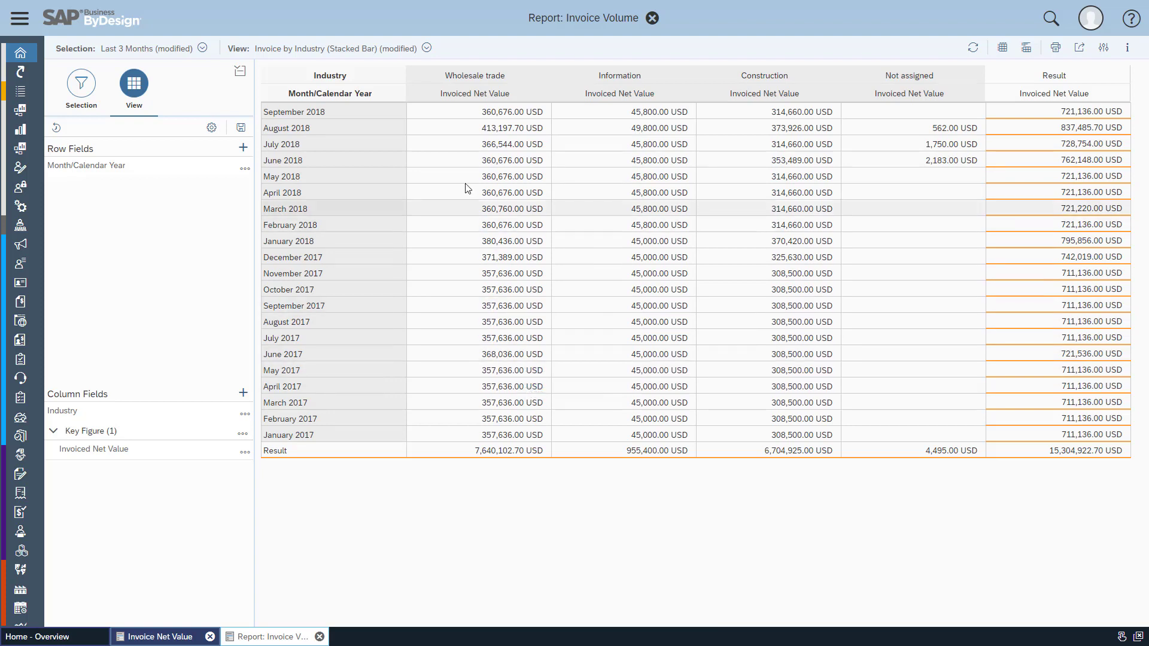
# - Filter the Invoice Volume report to the Wholesale trade industry and apply it
pyautogui.click(77, 95)
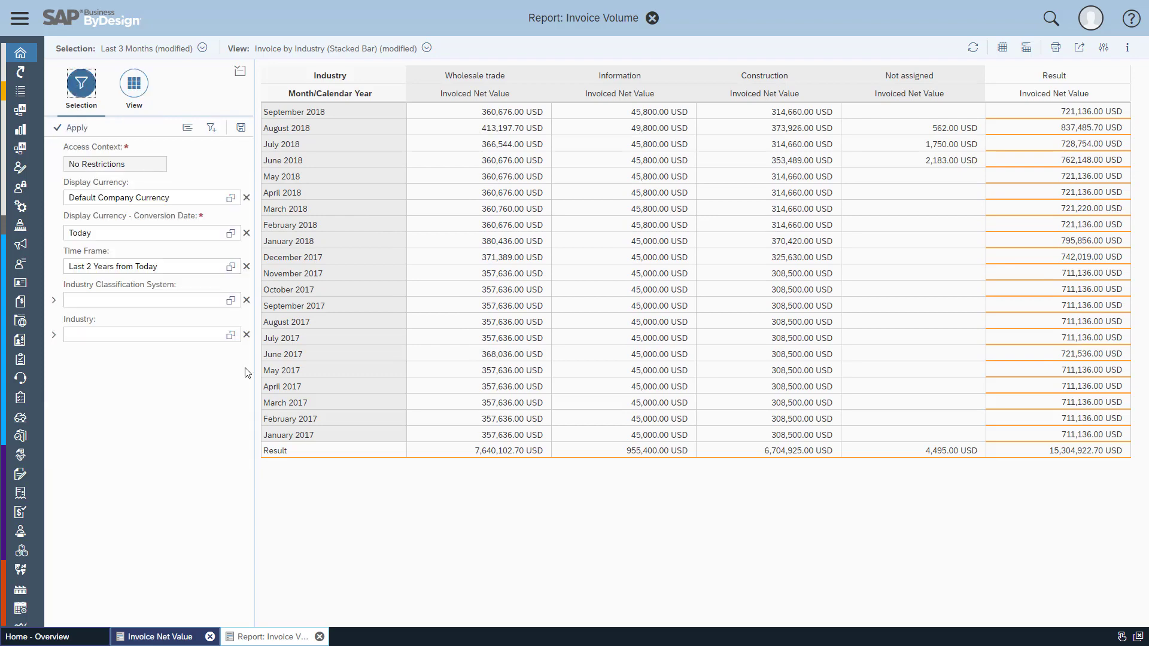
pyautogui.click(230, 335)
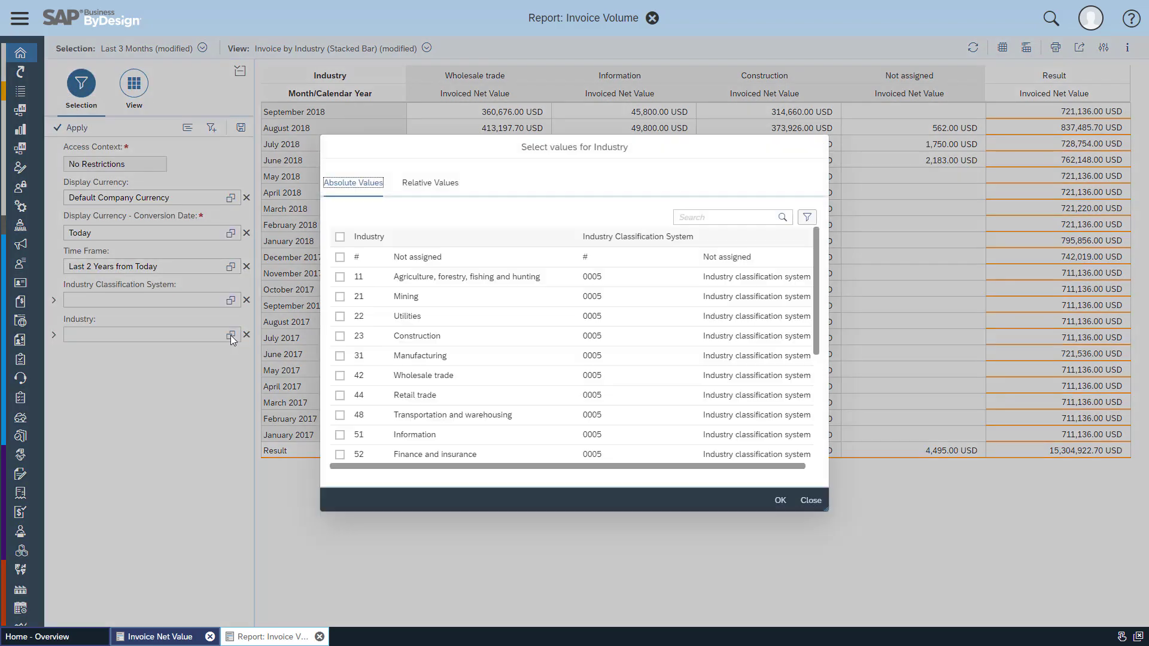
pyautogui.click(700, 218)
pyautogui.write('Who')
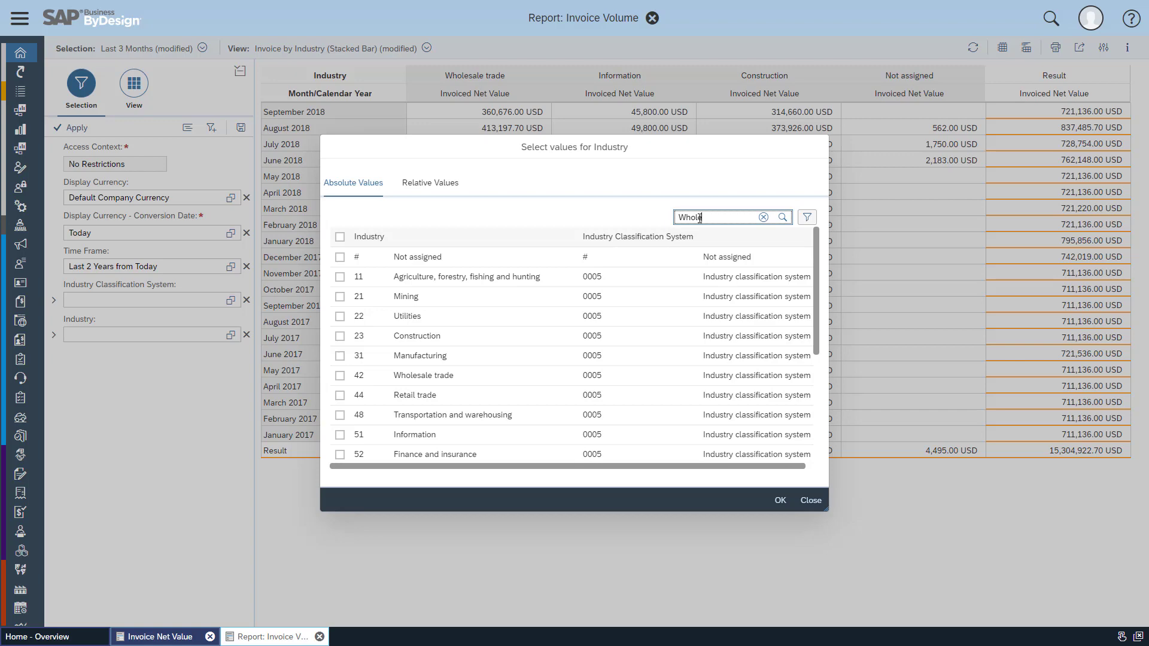
pyautogui.write('le')
pyautogui.press('Return')
pyautogui.click(340, 257)
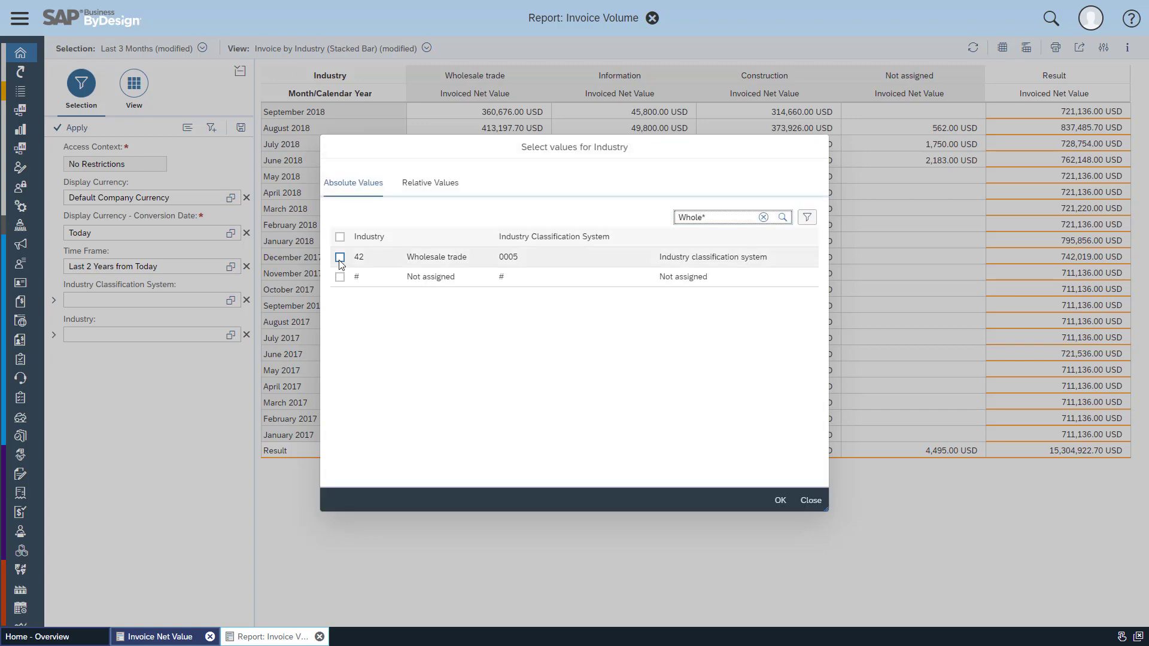
pyautogui.click(780, 502)
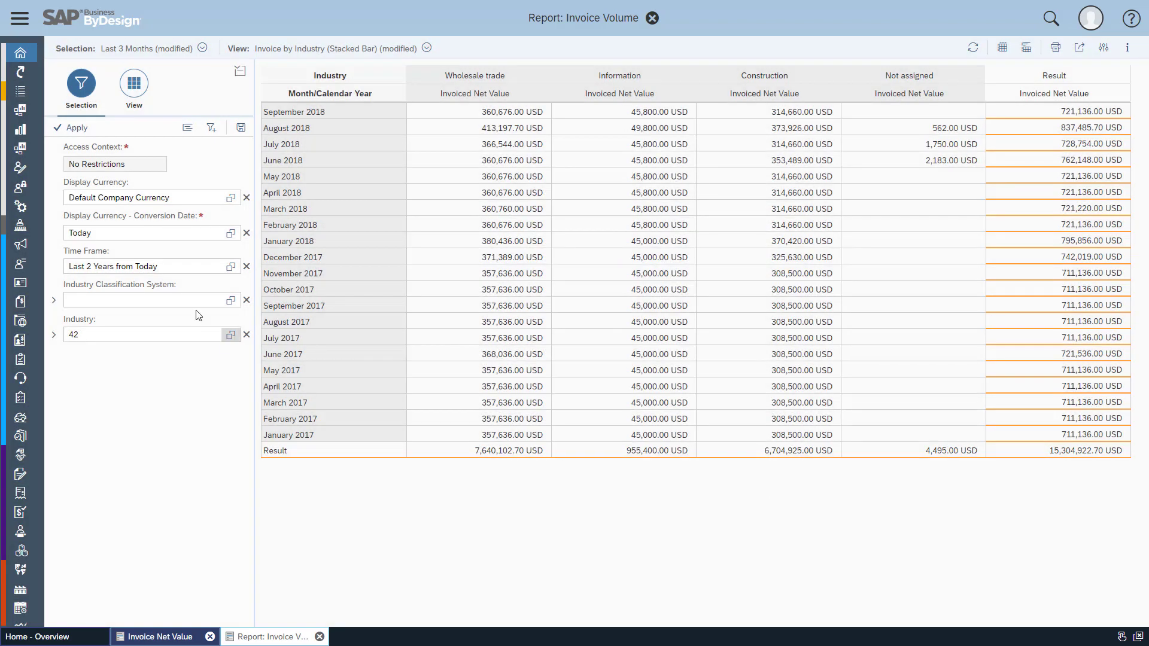
pyautogui.click(76, 128)
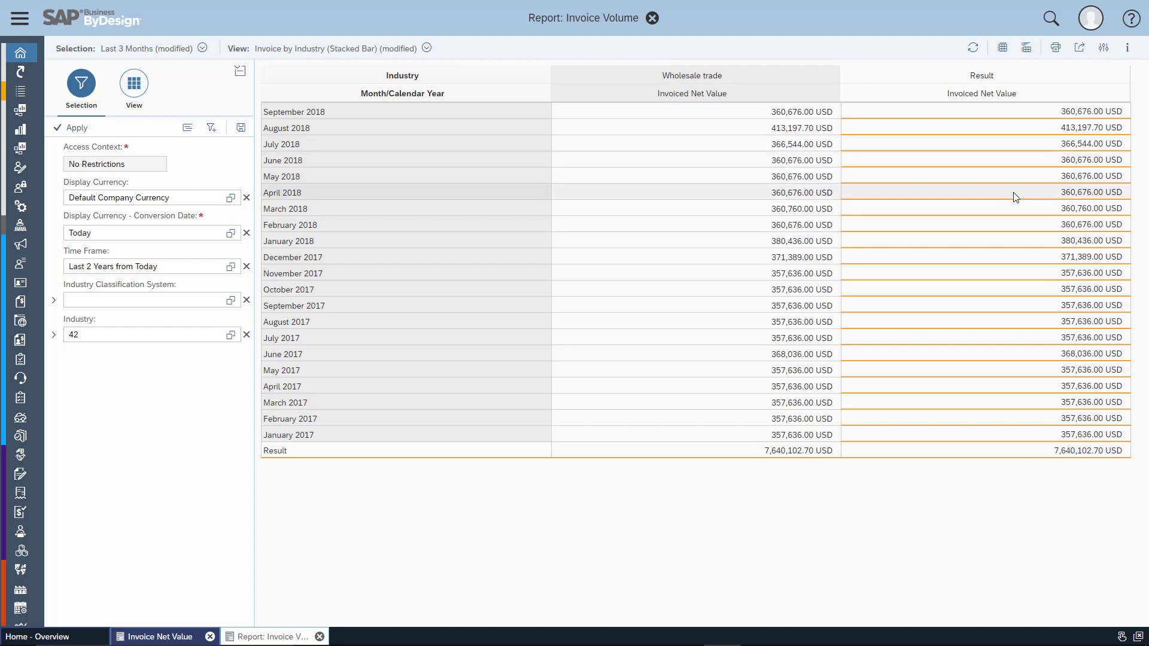
# - Export the report to Microsoft Excel and open the downloaded AnalyticalWorkbook.xml
pyautogui.click(1080, 47)
pyautogui.moveTo(1105, 108)
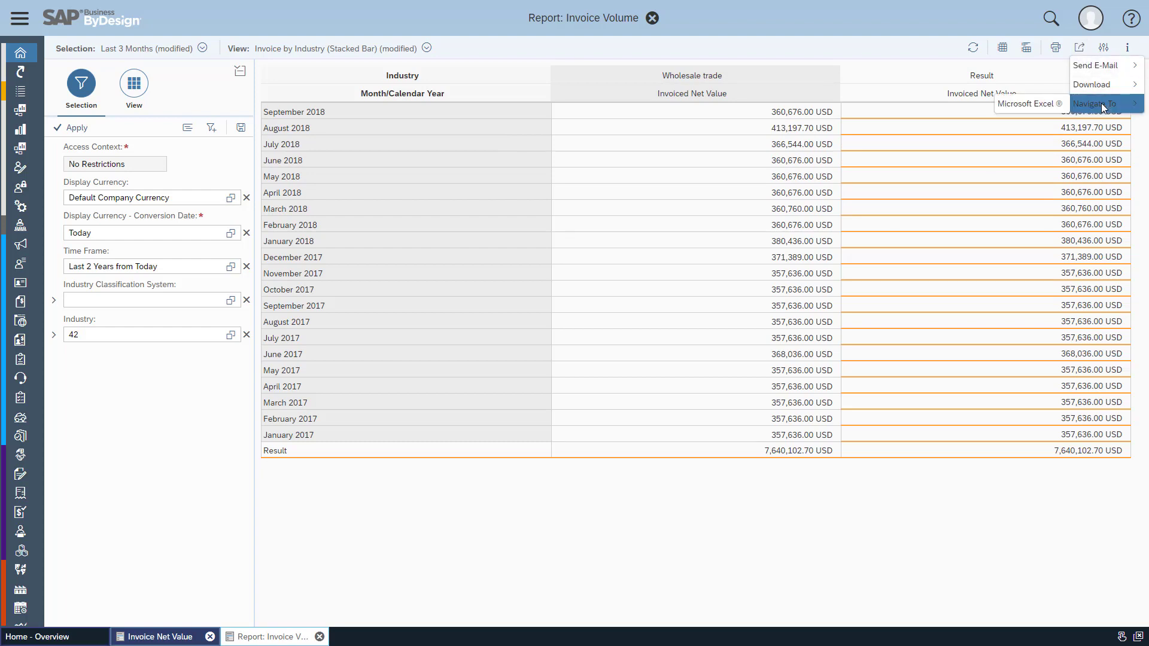
pyautogui.click(1037, 105)
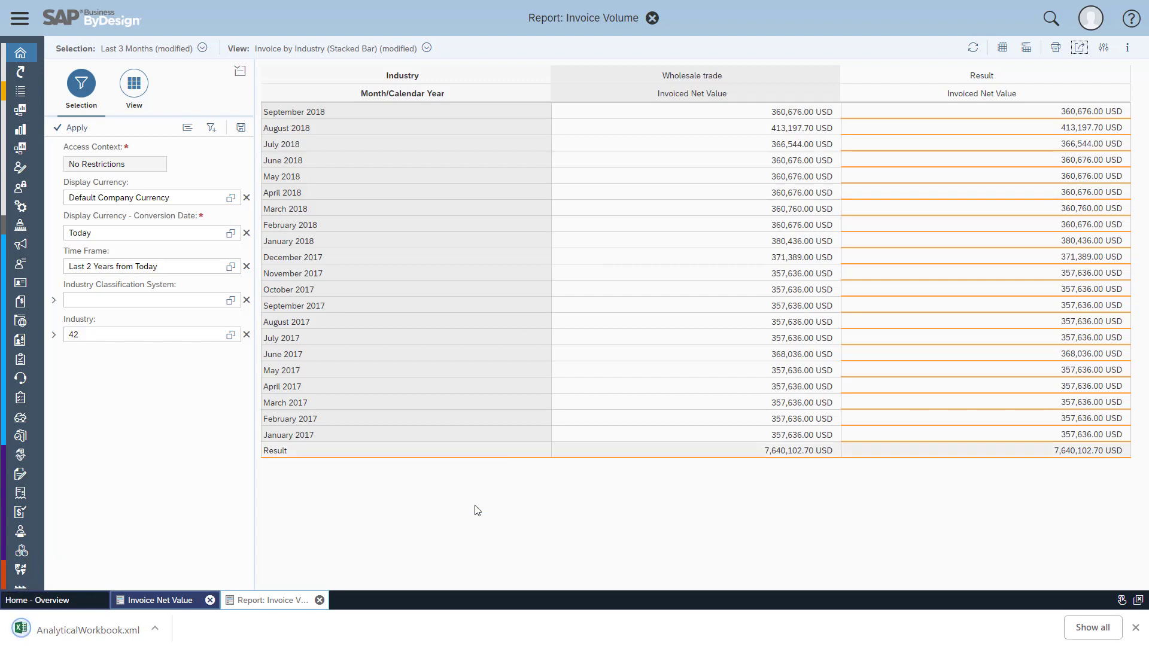
pyautogui.rightClick(98, 631)
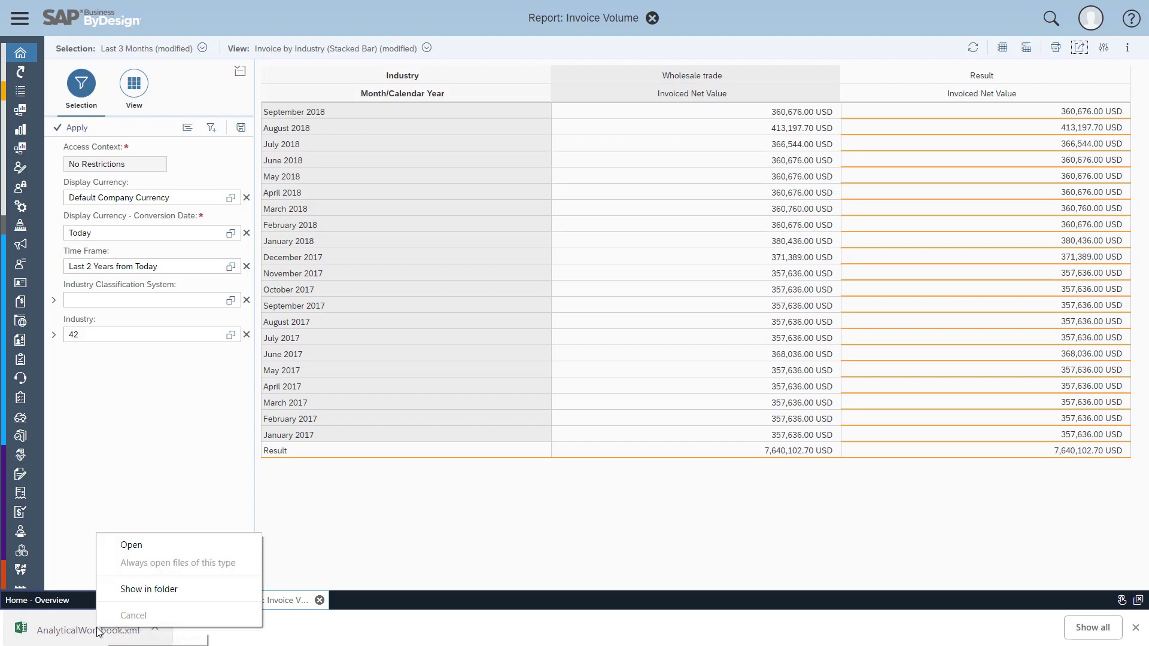
pyautogui.click(130, 544)
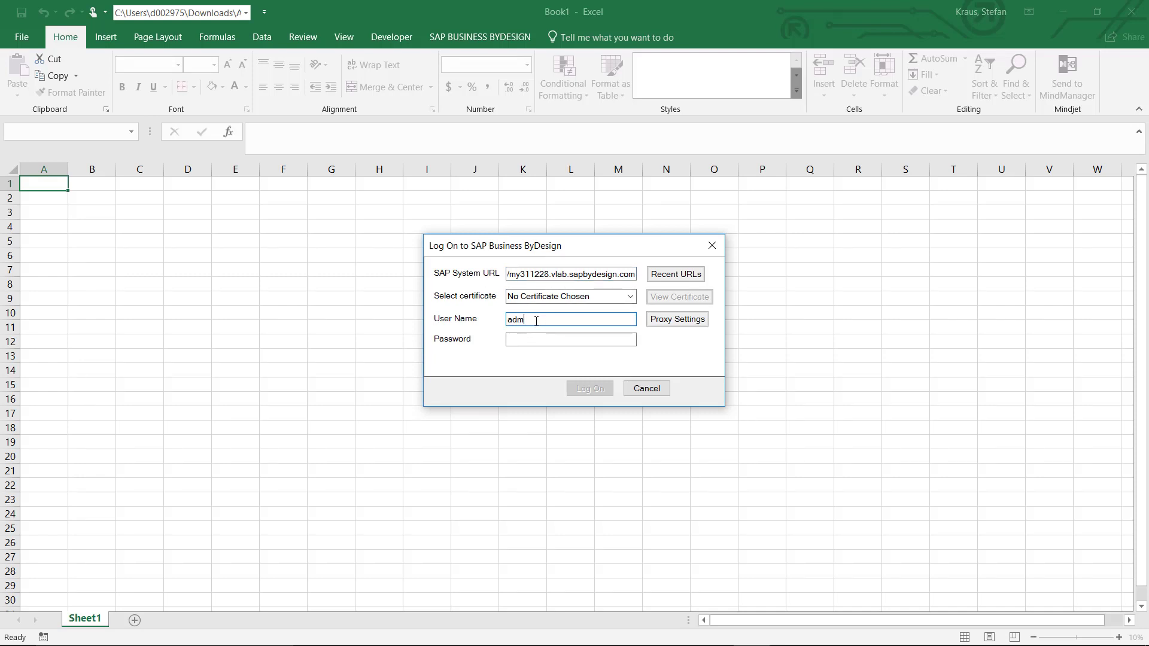
# - Log on to SAP Business ByDesign with the user name and password to load the report
pyautogui.write('rato')
pyautogui.press('Tab')
pyautogui.write('*')
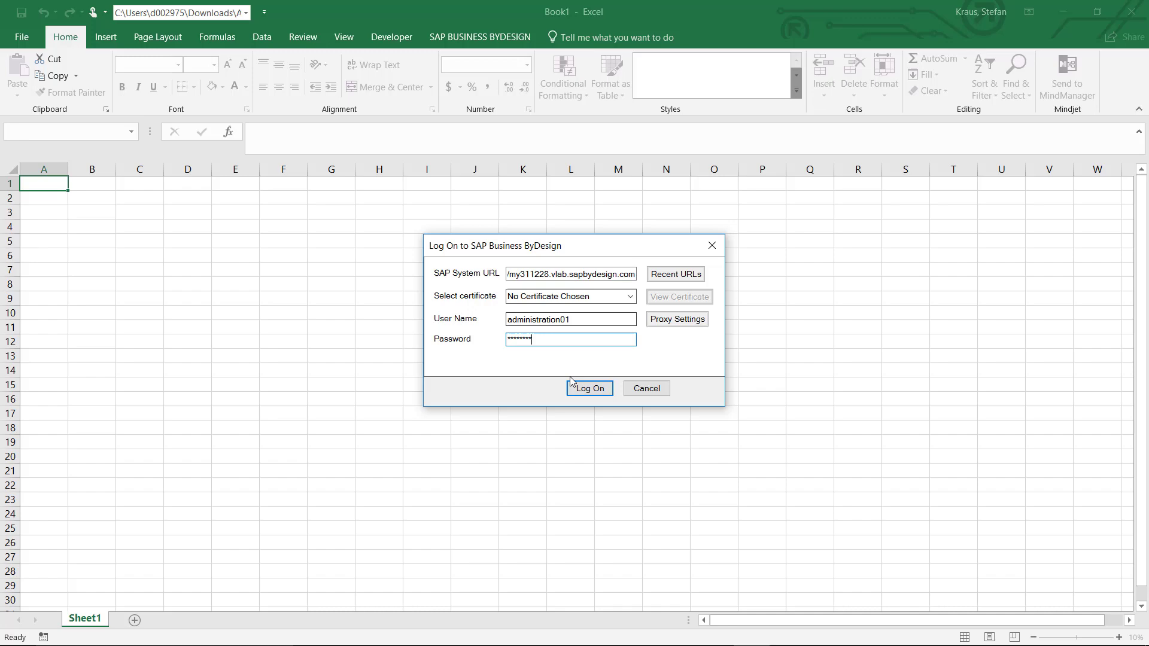
pyautogui.click(592, 390)
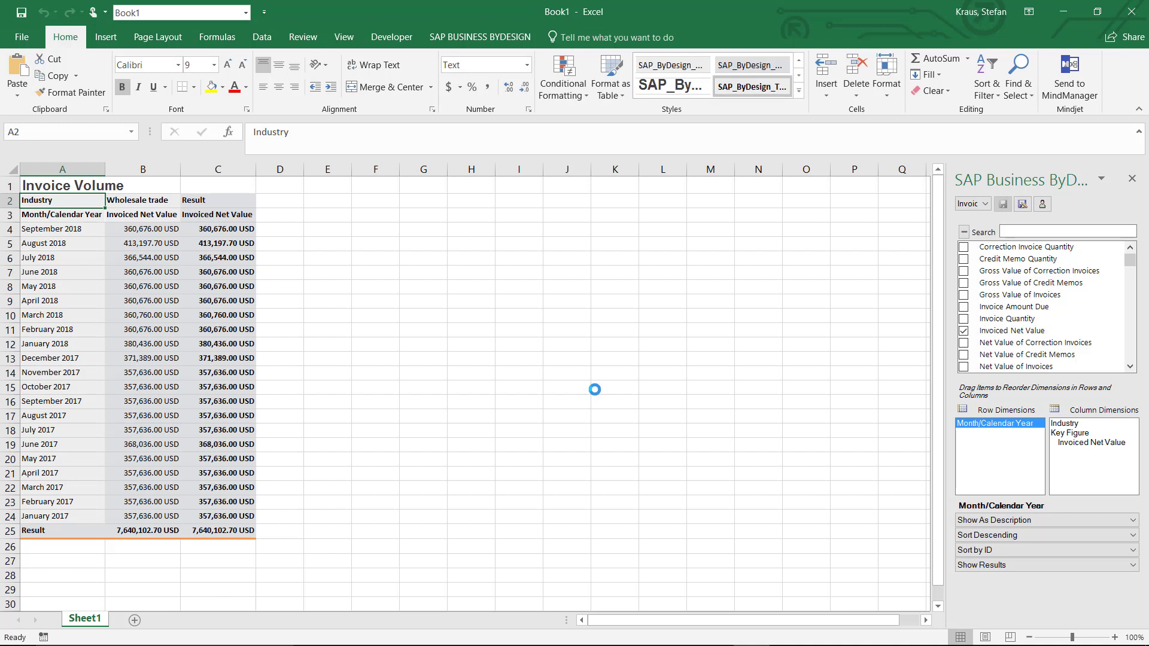
# - Hide result totals for Month/Calendar Year and Industry, and show Industry as its ID
pyautogui.click(493, 37)
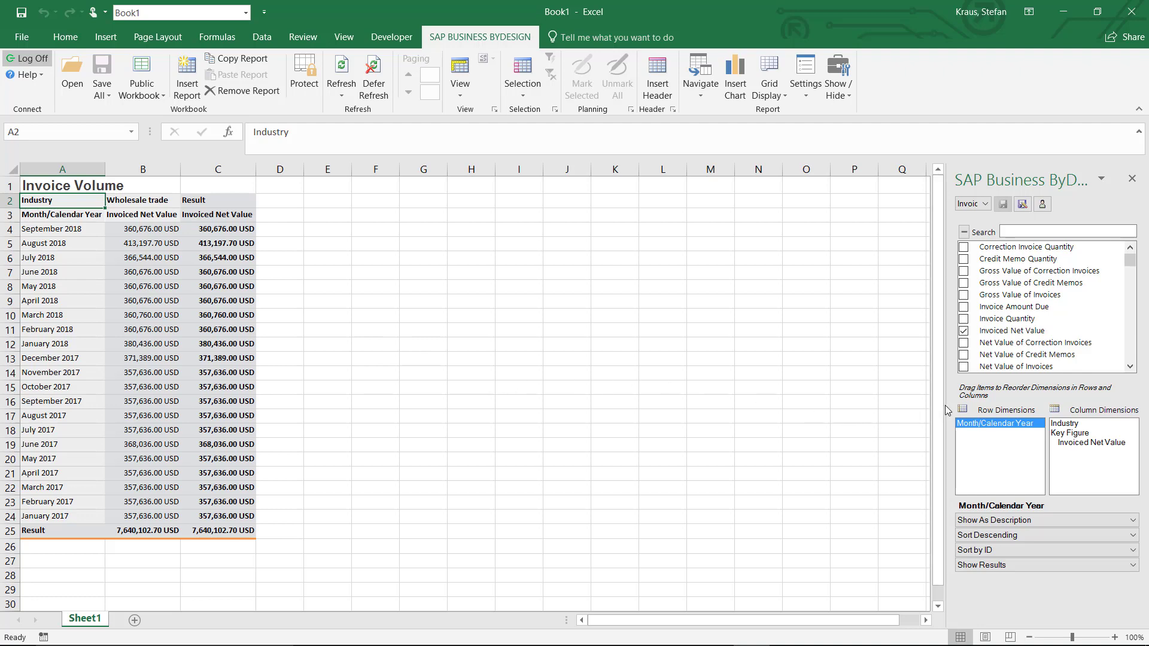
pyautogui.moveTo(946, 406); pyautogui.dragTo(840, 419)
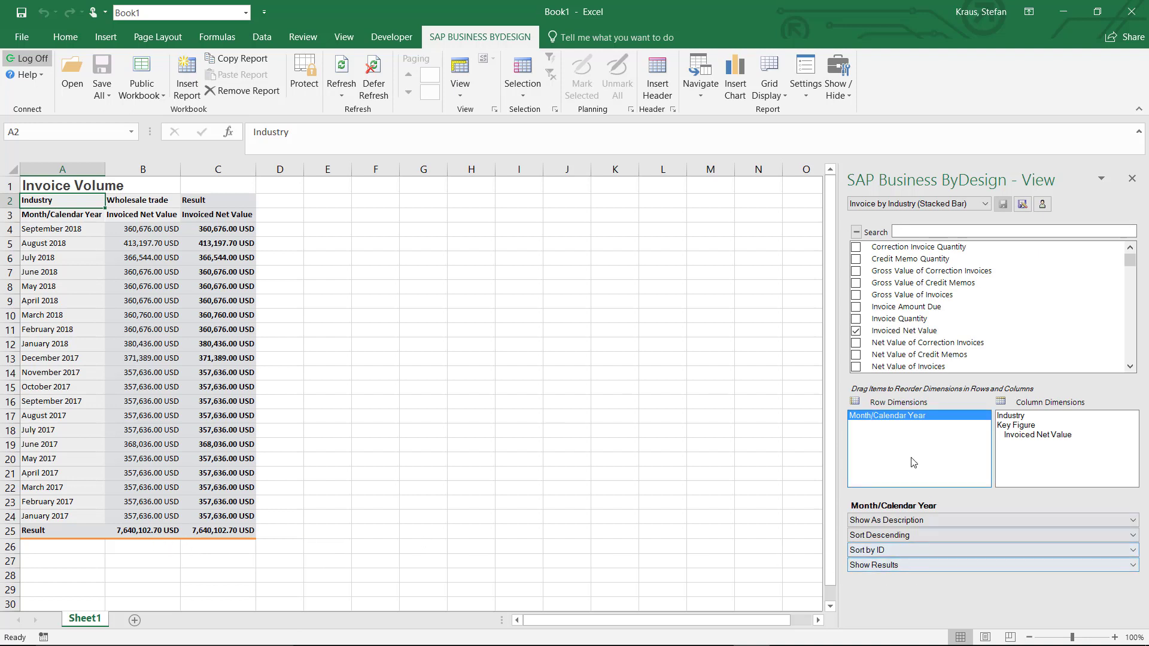
pyautogui.click(1133, 566)
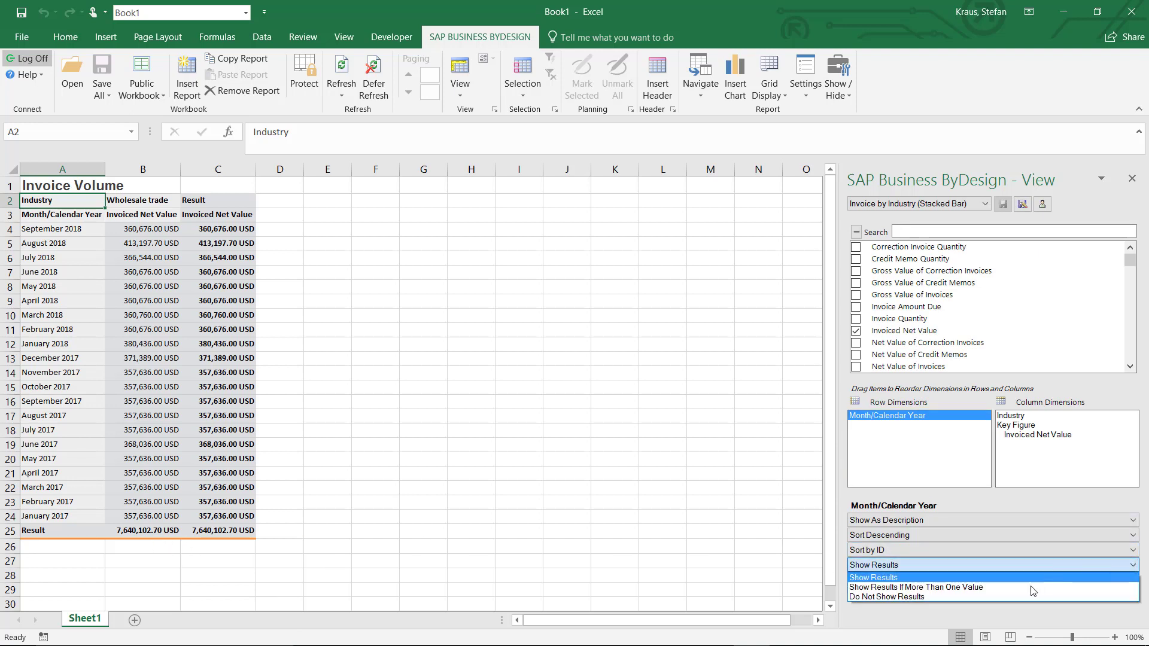
pyautogui.click(995, 603)
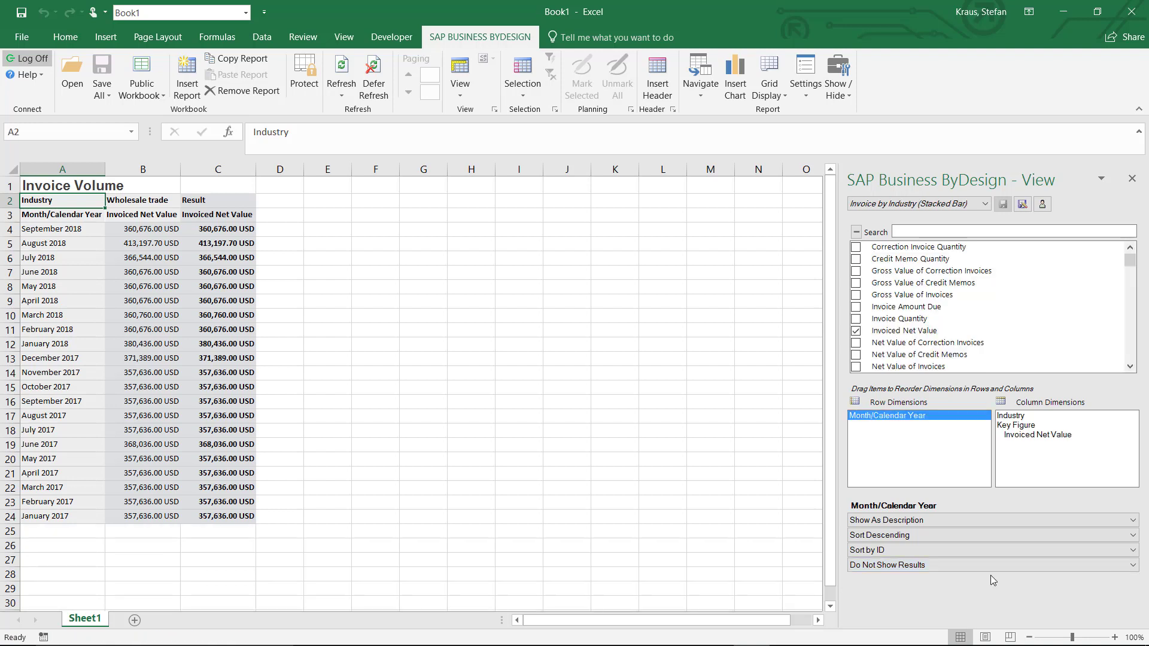
pyautogui.click(1018, 416)
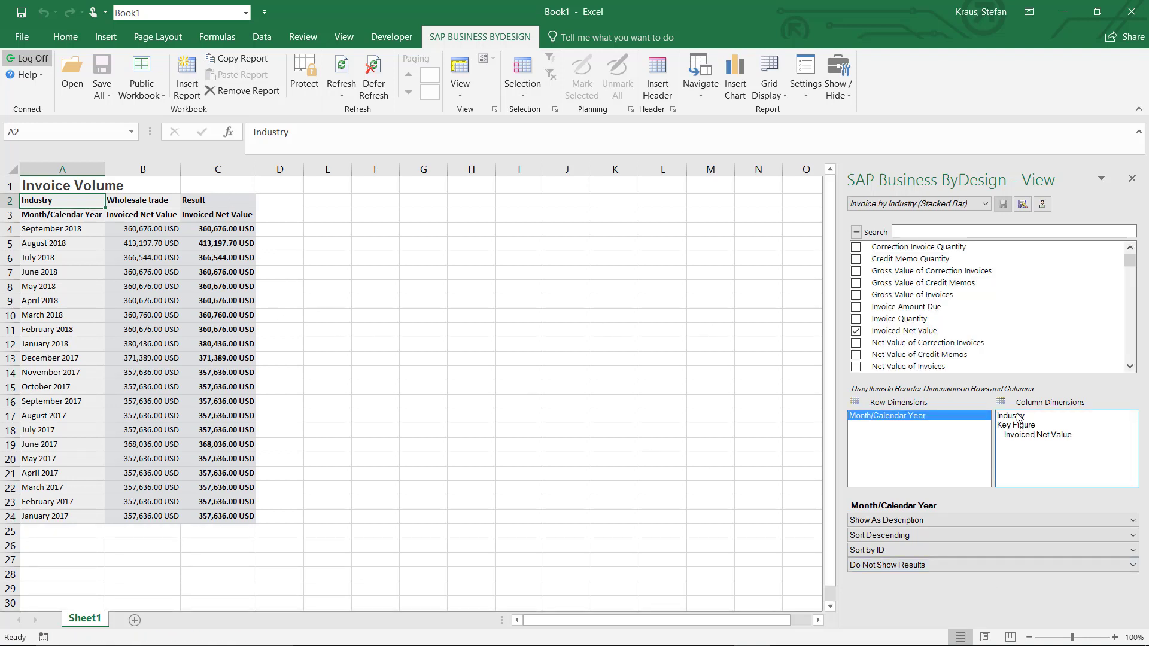
pyautogui.click(1136, 569)
pyautogui.click(994, 591)
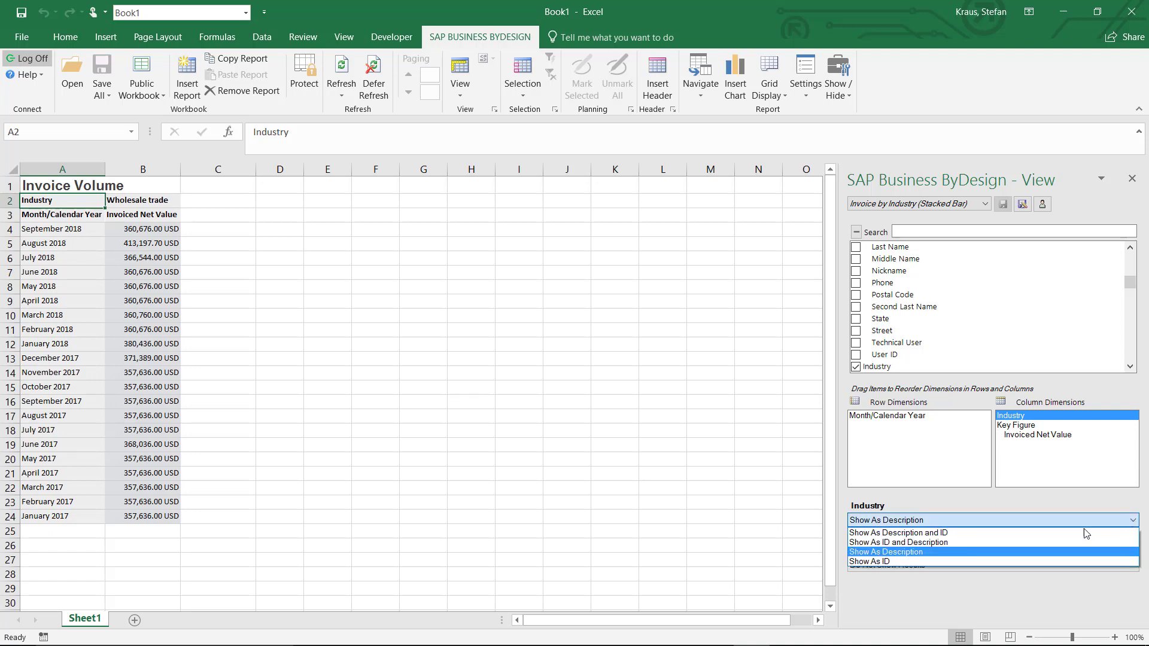
pyautogui.click(892, 563)
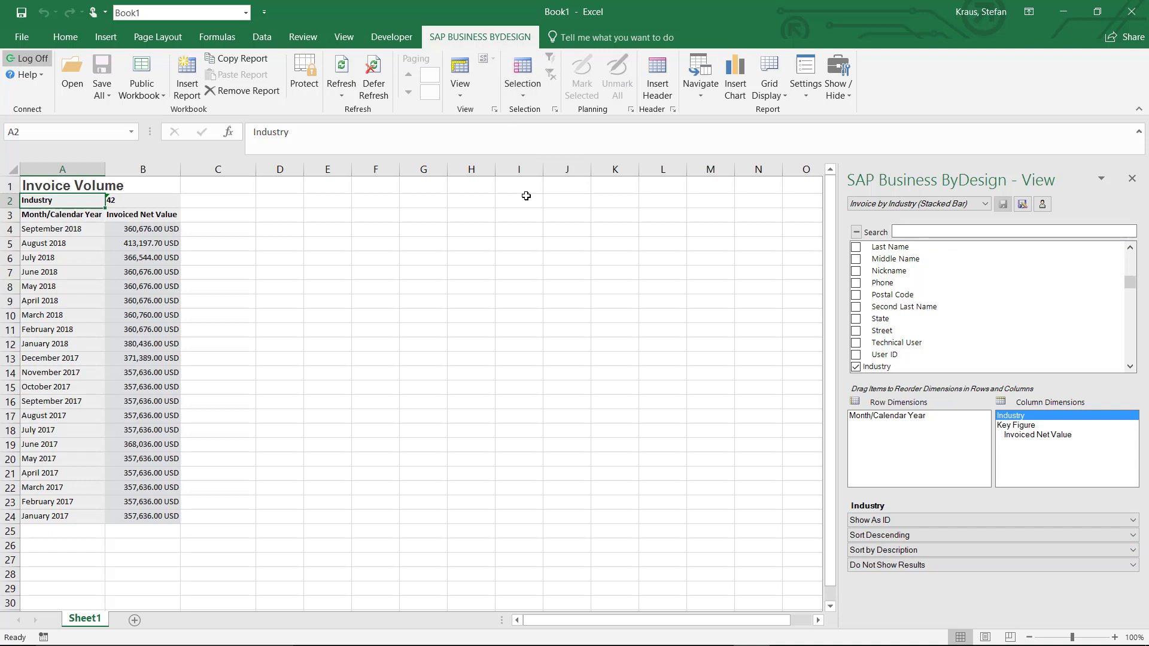
# - Add Invoice and Invoicing Unit as row breakdowns, with Invoicing Unit placed before Invoice
pyautogui.click(857, 232)
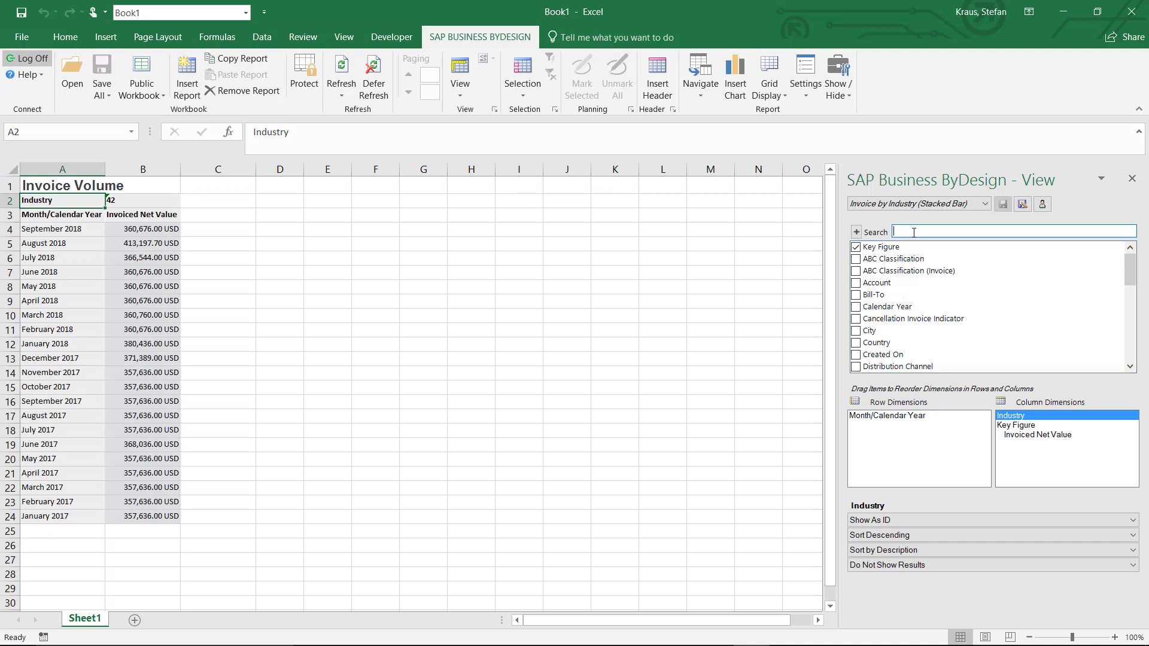
pyautogui.write('in')
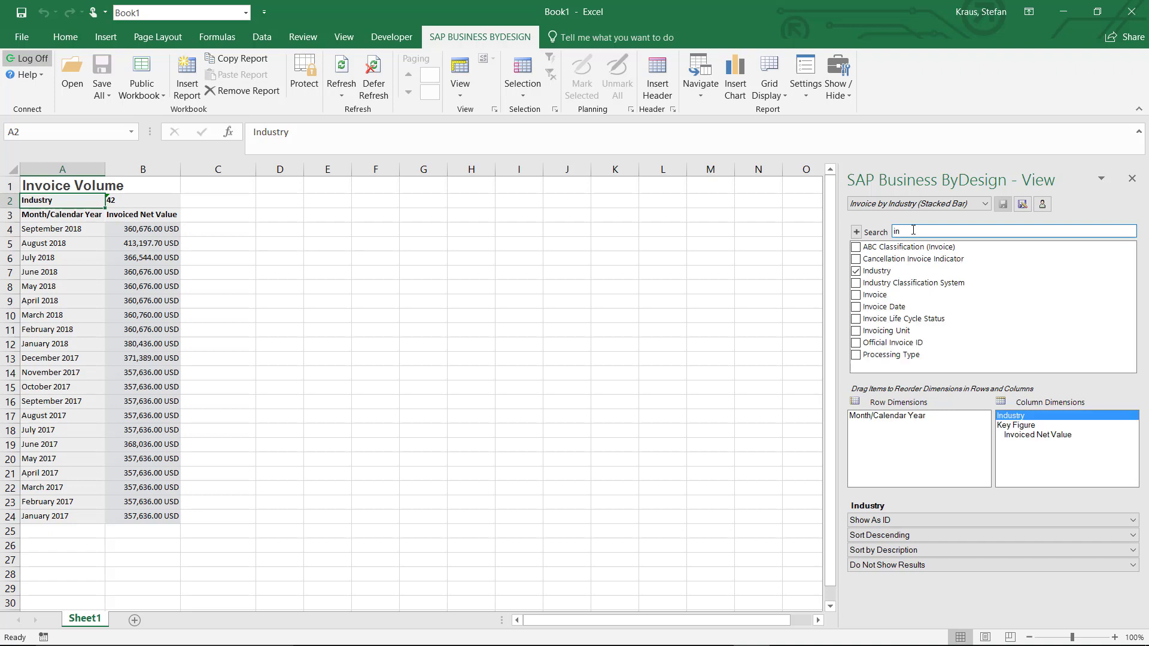
pyautogui.write('v')
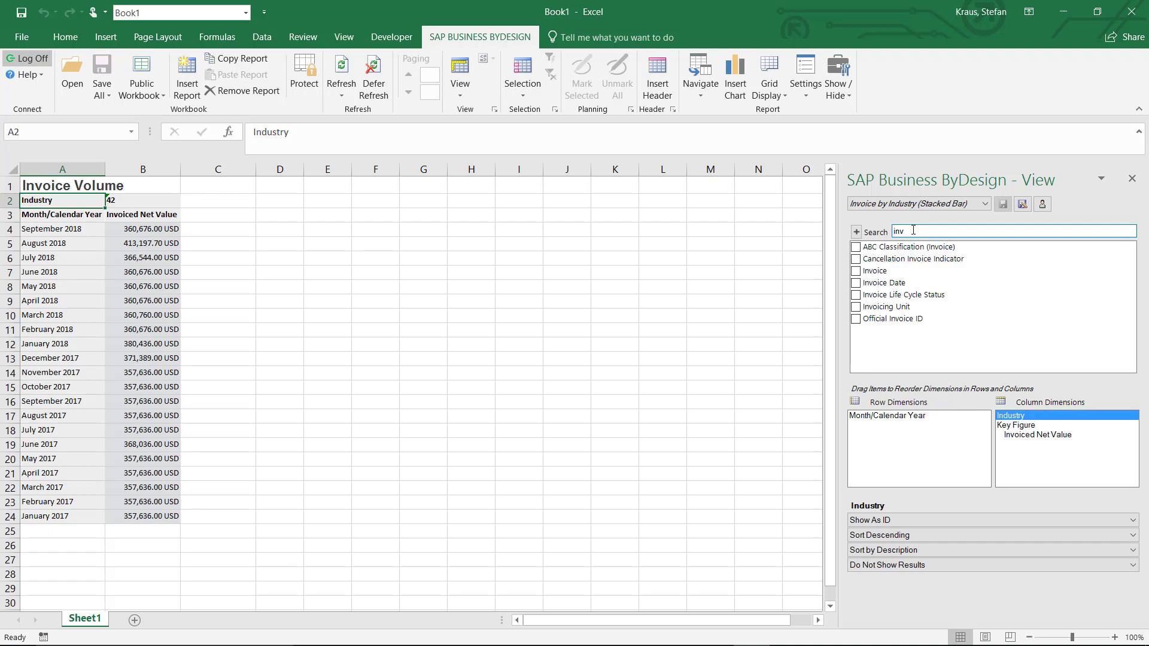
pyautogui.click(856, 271)
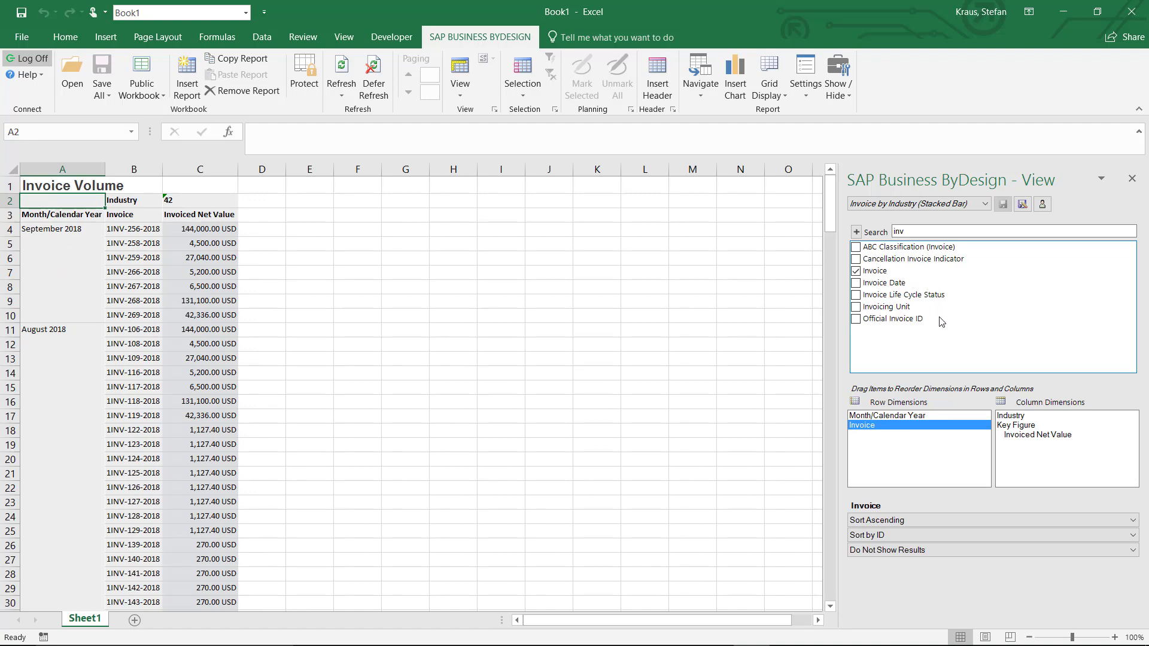
pyautogui.moveTo(901, 313); pyautogui.dragTo(926, 451)
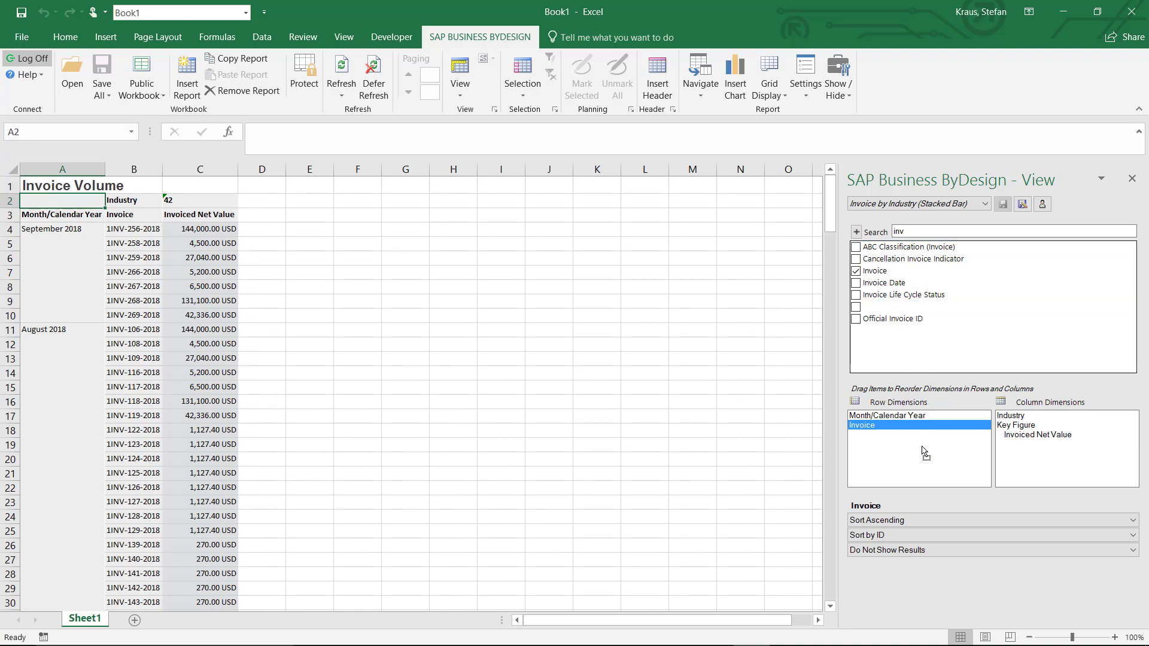
pyautogui.click(890, 434)
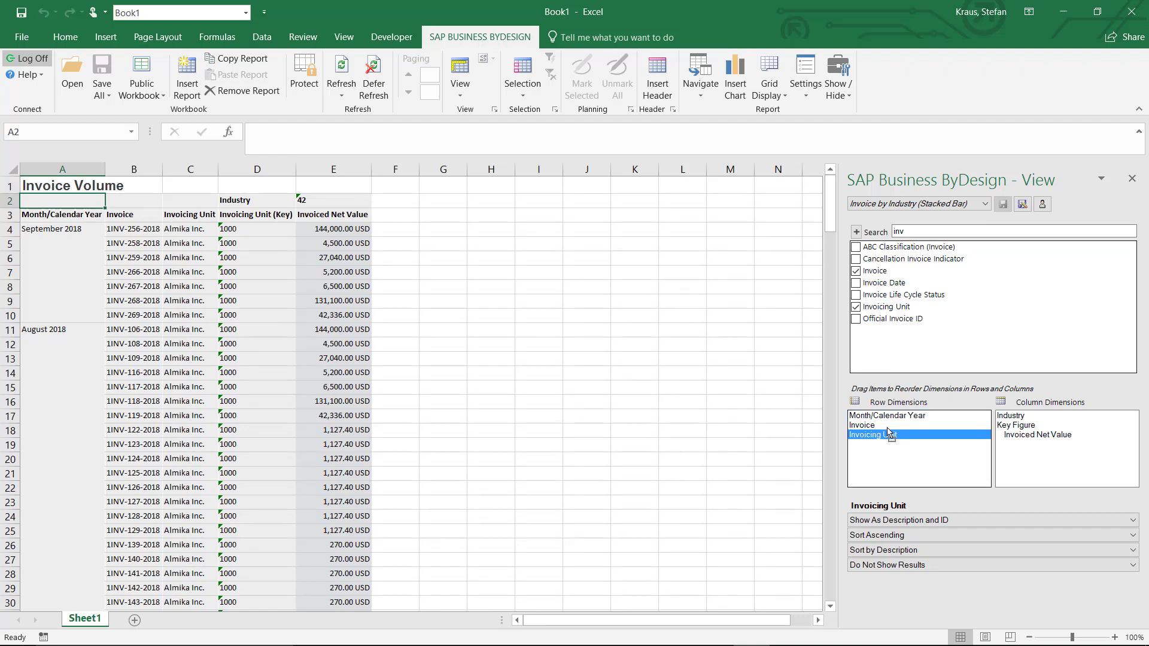
pyautogui.moveTo(887, 425); pyautogui.dragTo(888, 425)
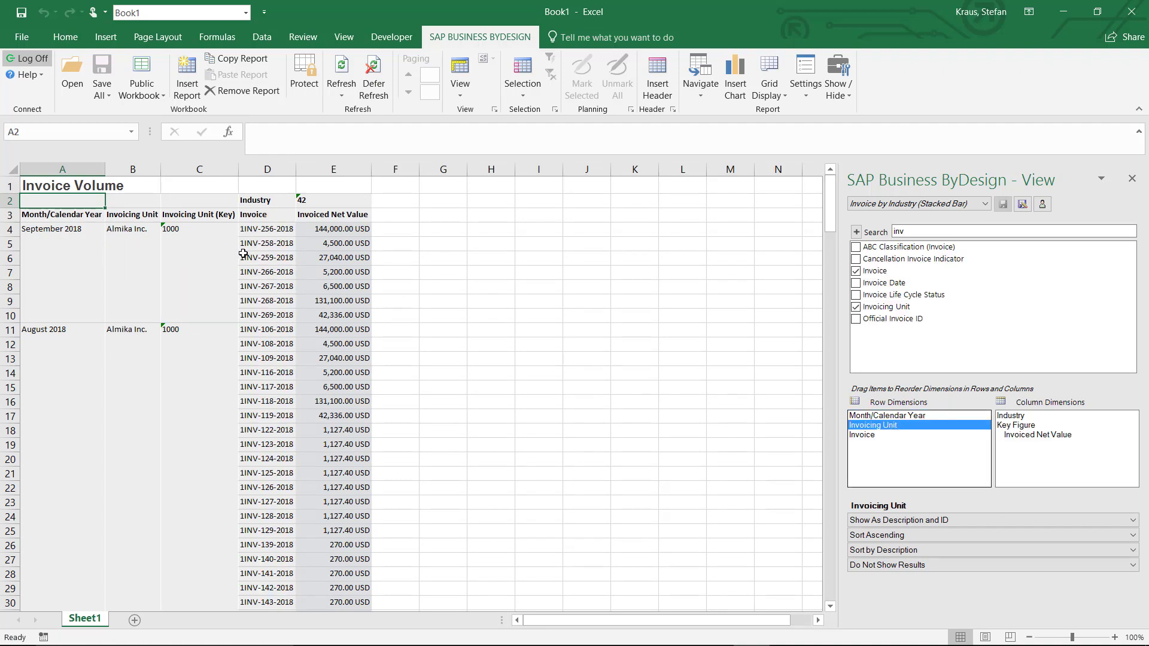
pyautogui.click(273, 230)
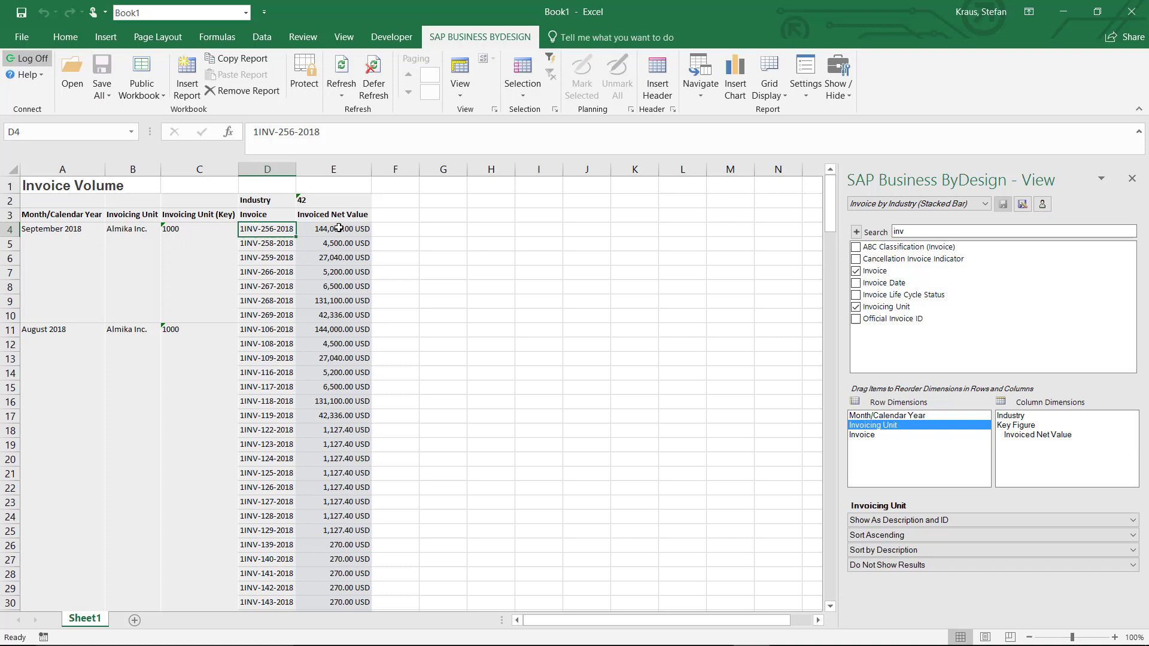
pyautogui.click(701, 90)
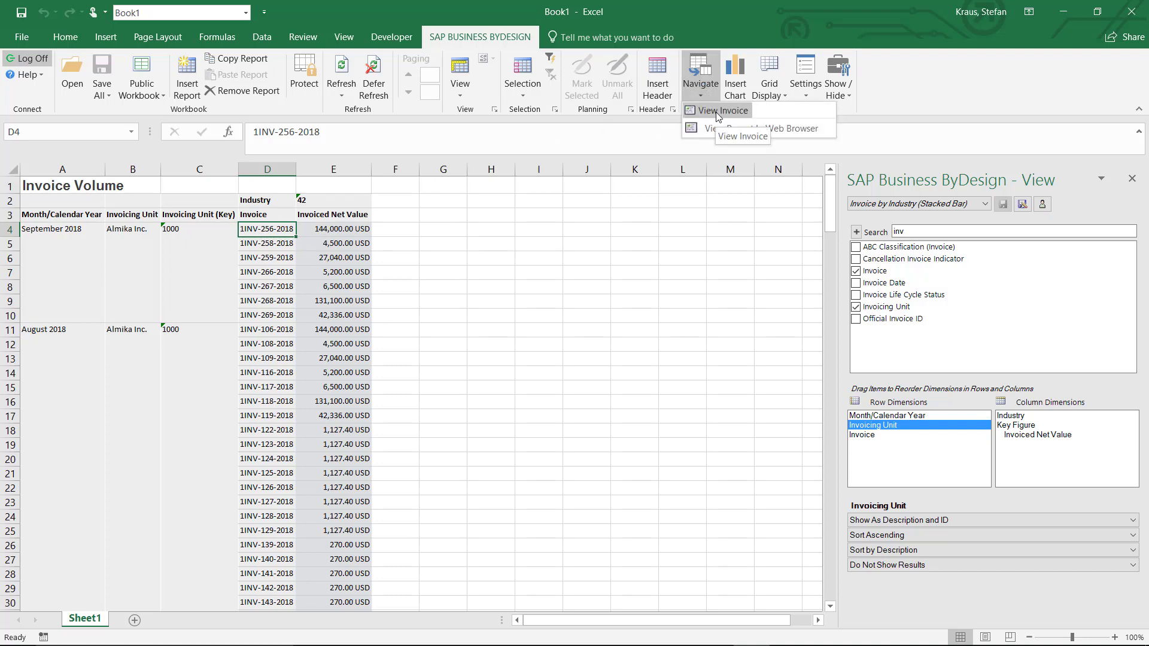
pyautogui.click(718, 112)
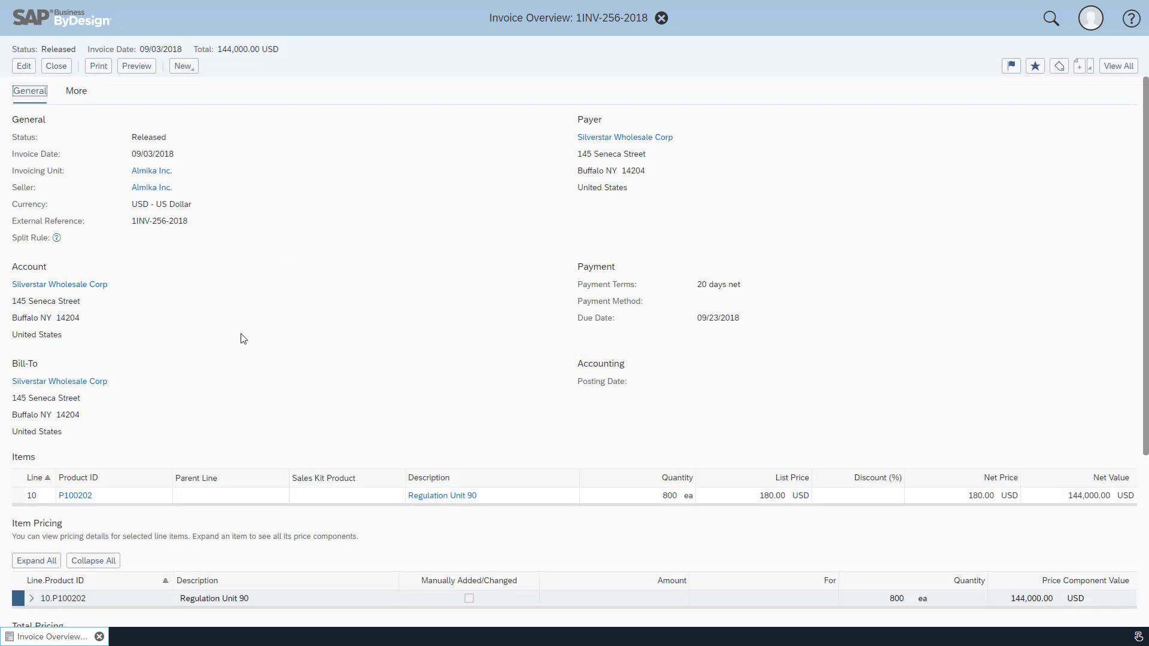
pyautogui.click(78, 94)
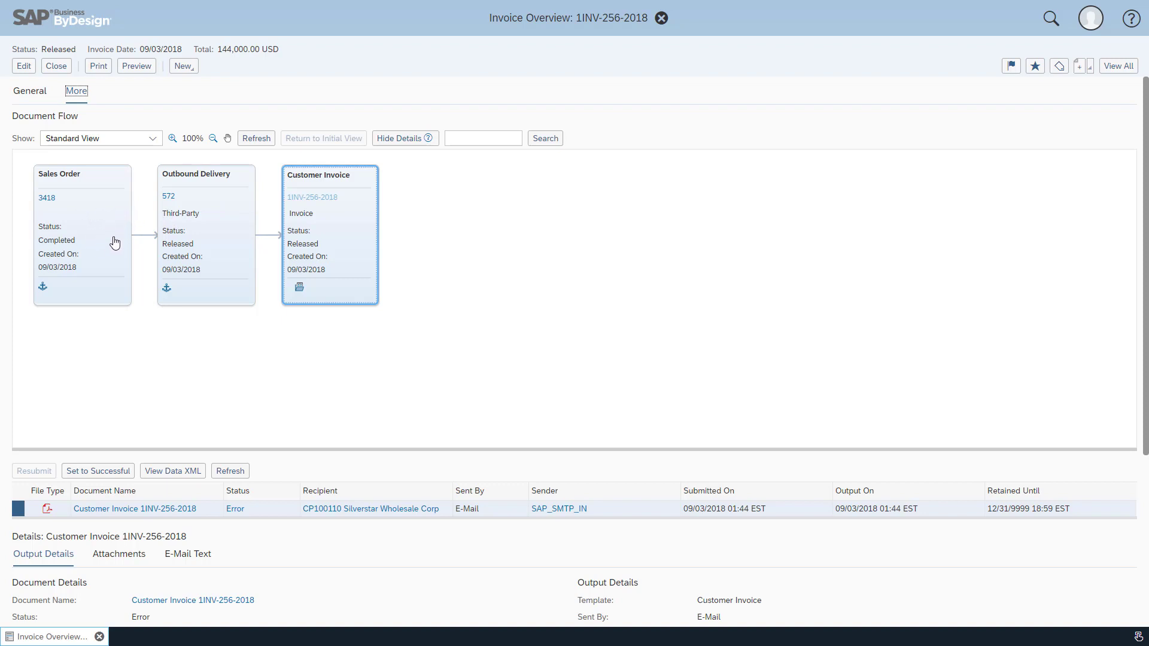
pyautogui.click(661, 19)
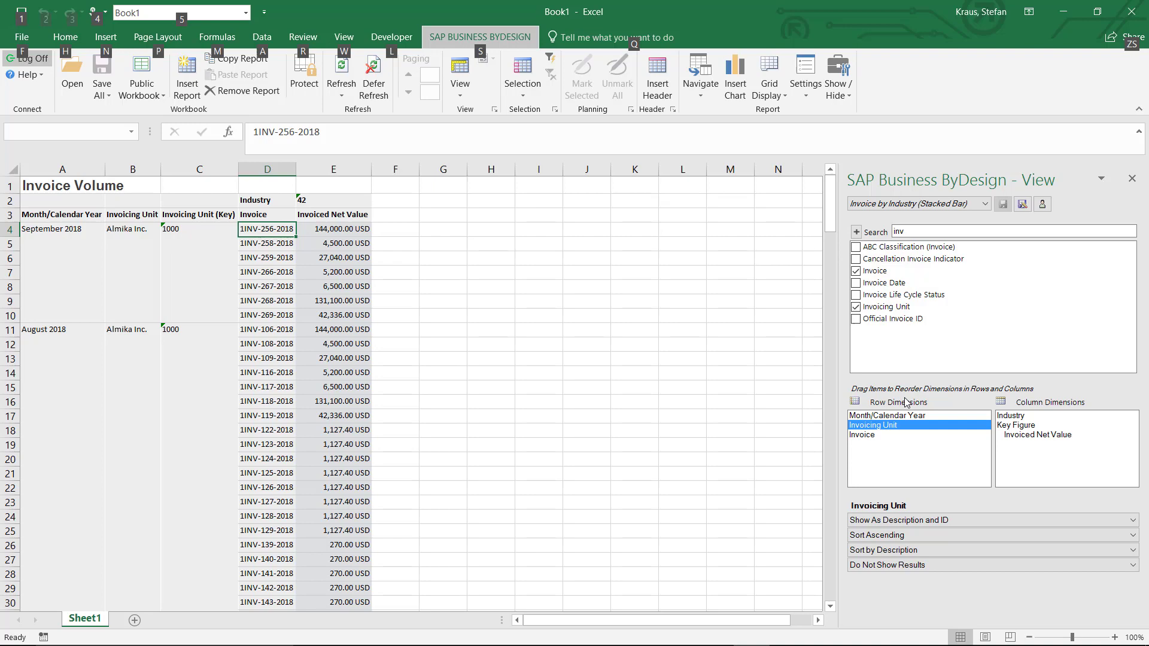
# - Remove Invoicing Unit and Invoice from the rows and insert an empty column before column A
pyautogui.moveTo(882, 430); pyautogui.dragTo(908, 356)
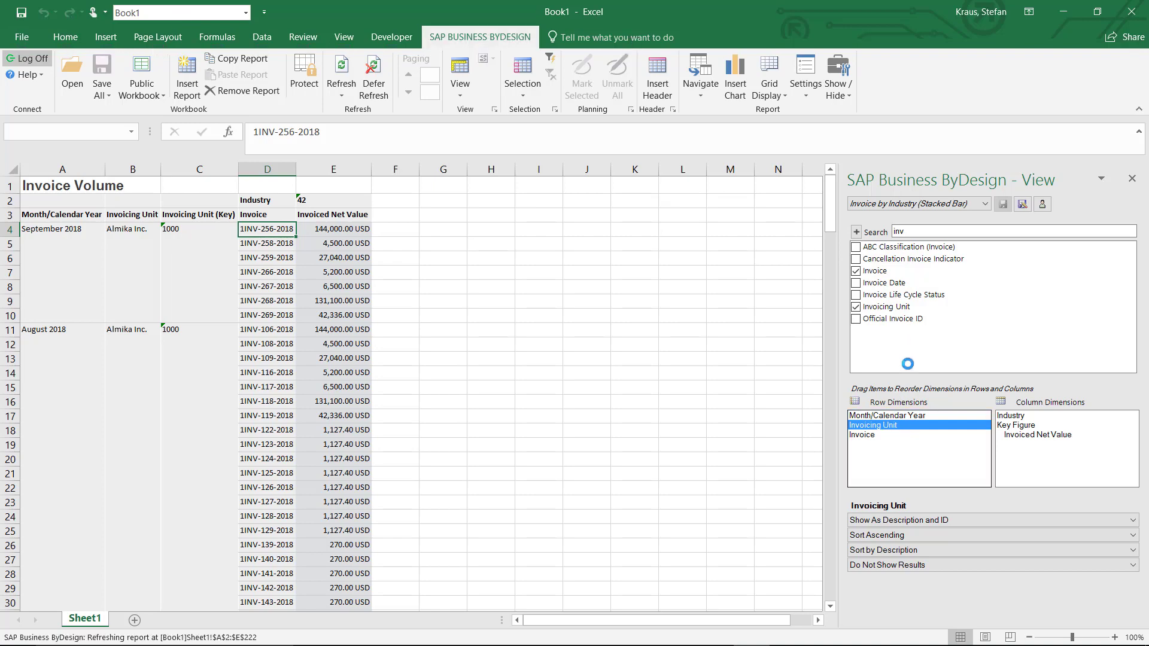
pyautogui.moveTo(879, 430); pyautogui.dragTo(913, 355)
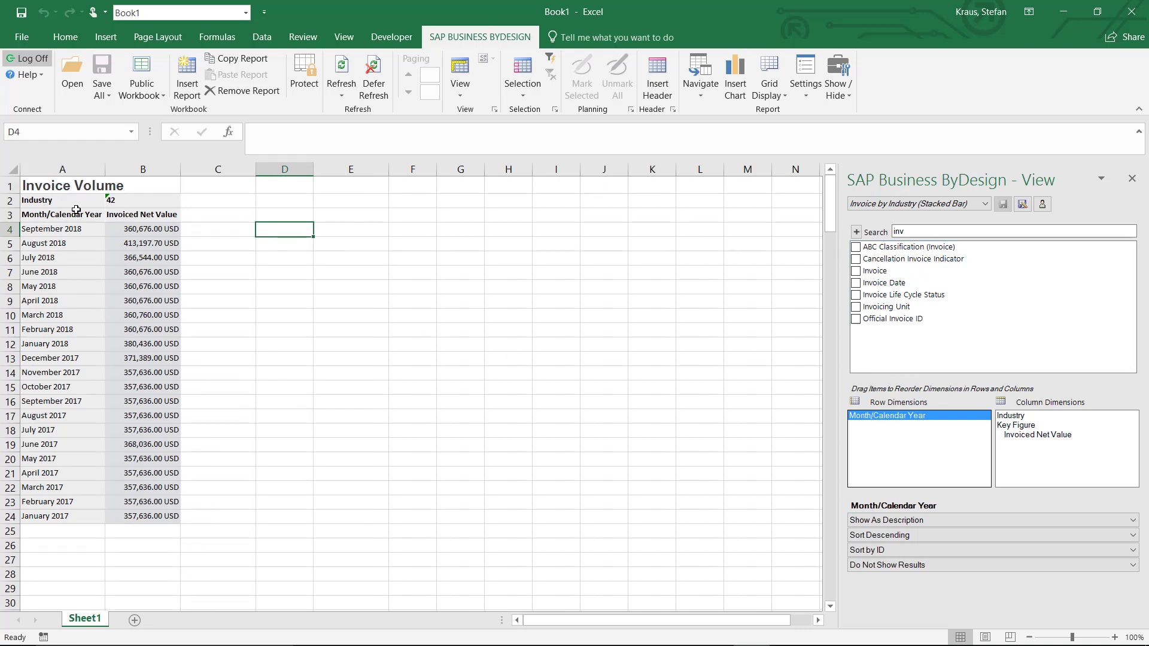
pyautogui.click(64, 168)
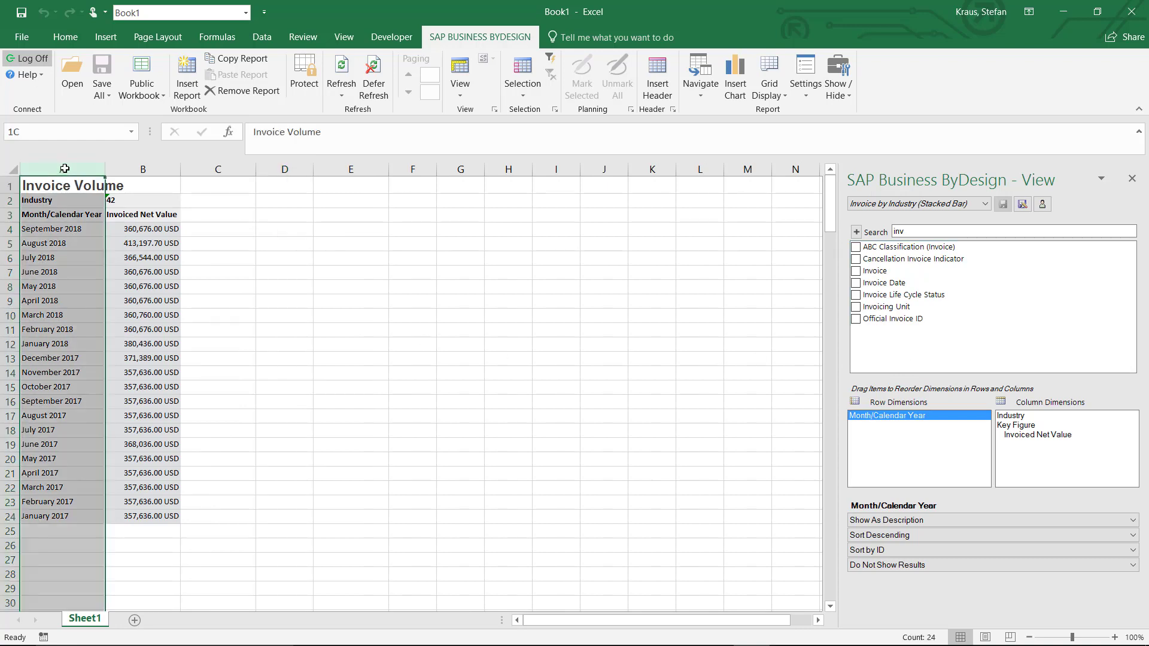
pyautogui.hotkey('ctrl', '+')
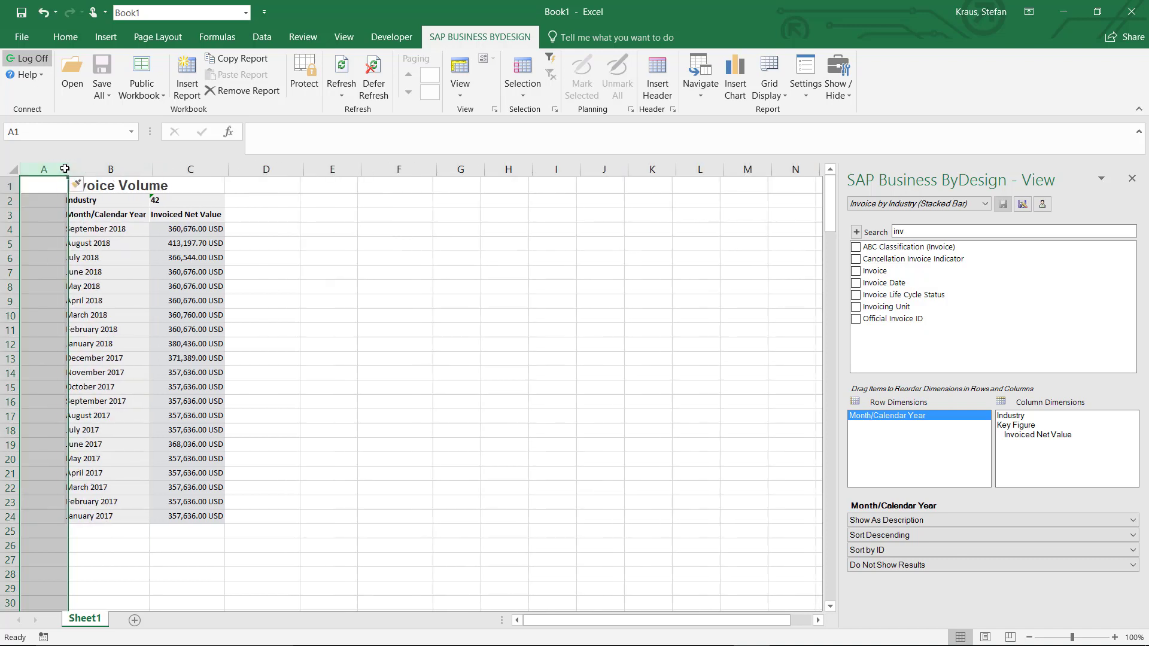
# - Number the months 1 to 21 in A4:A24 and select A3:C24
pyautogui.click(49, 229)
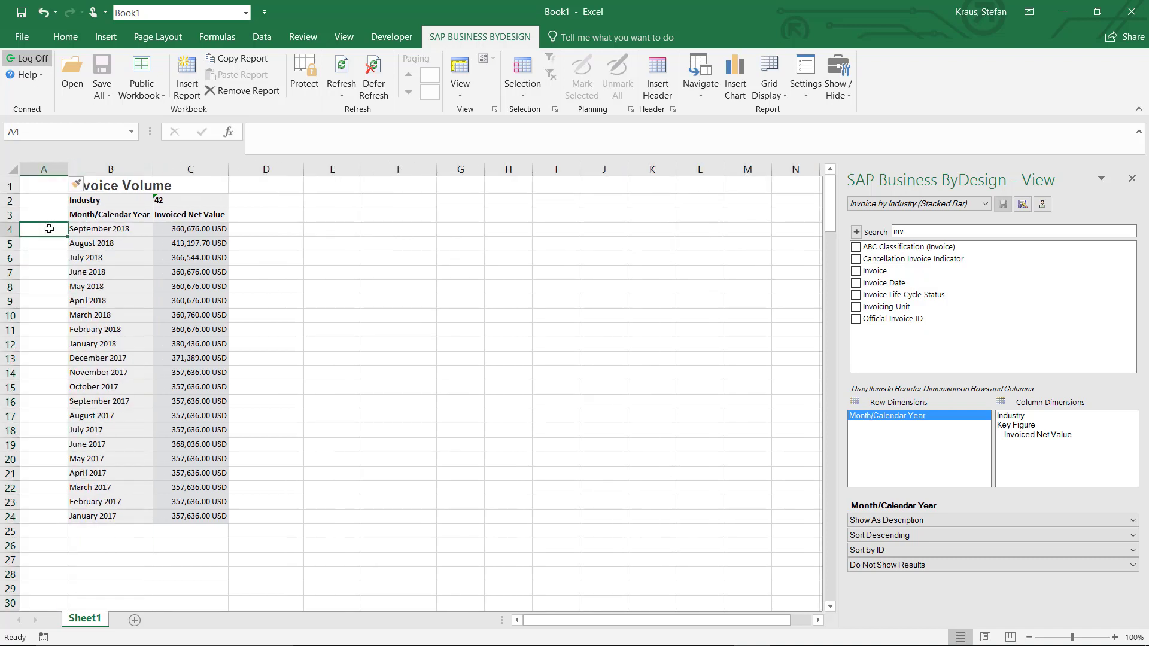
pyautogui.write('1')
pyautogui.press('Return')
pyautogui.write('2')
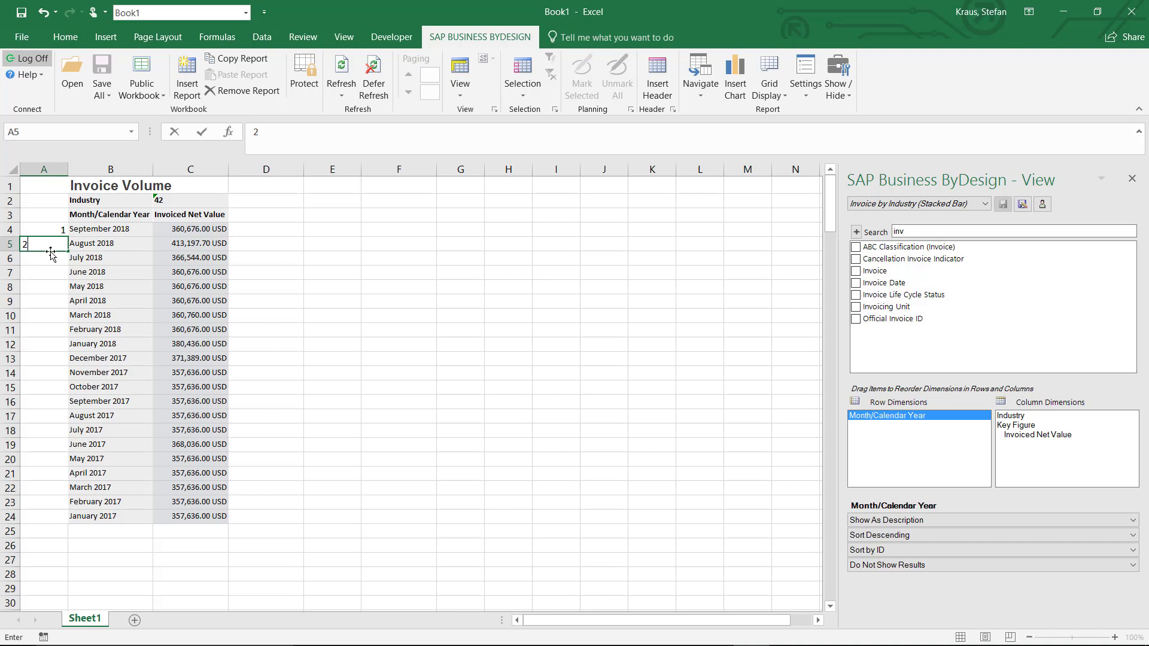
pyautogui.press('Return')
pyautogui.moveTo(48, 230); pyautogui.dragTo(67, 521)
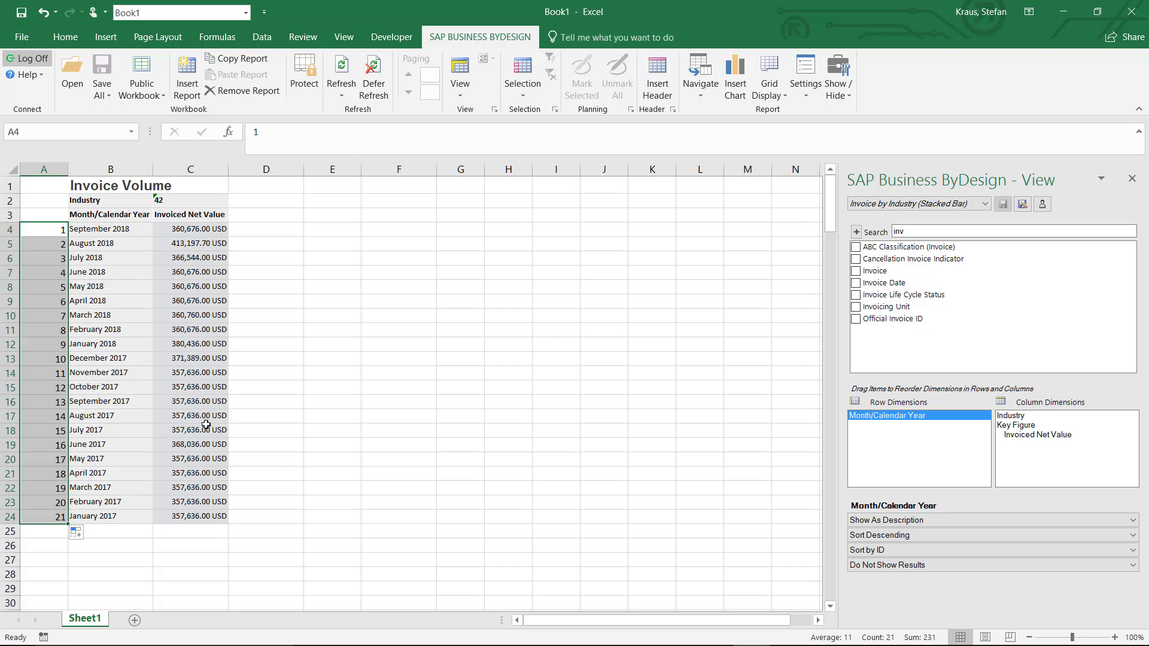
pyautogui.click(52, 216)
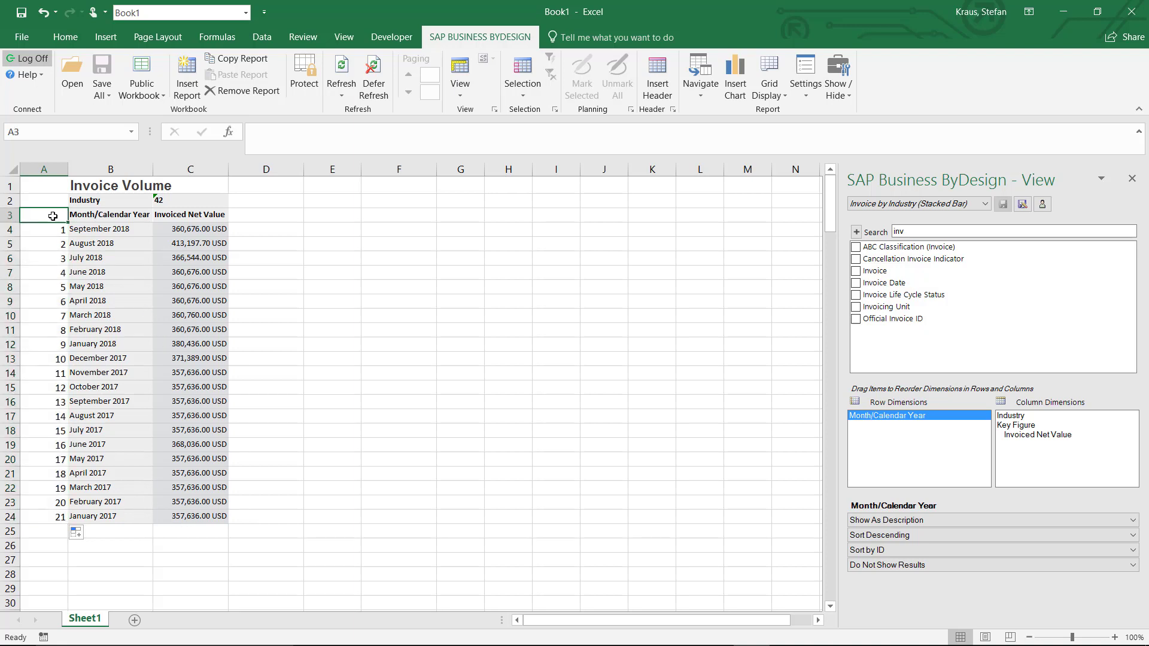
pyautogui.keyDown('shift'); pyautogui.click(207, 517); pyautogui.keyUp('shift')
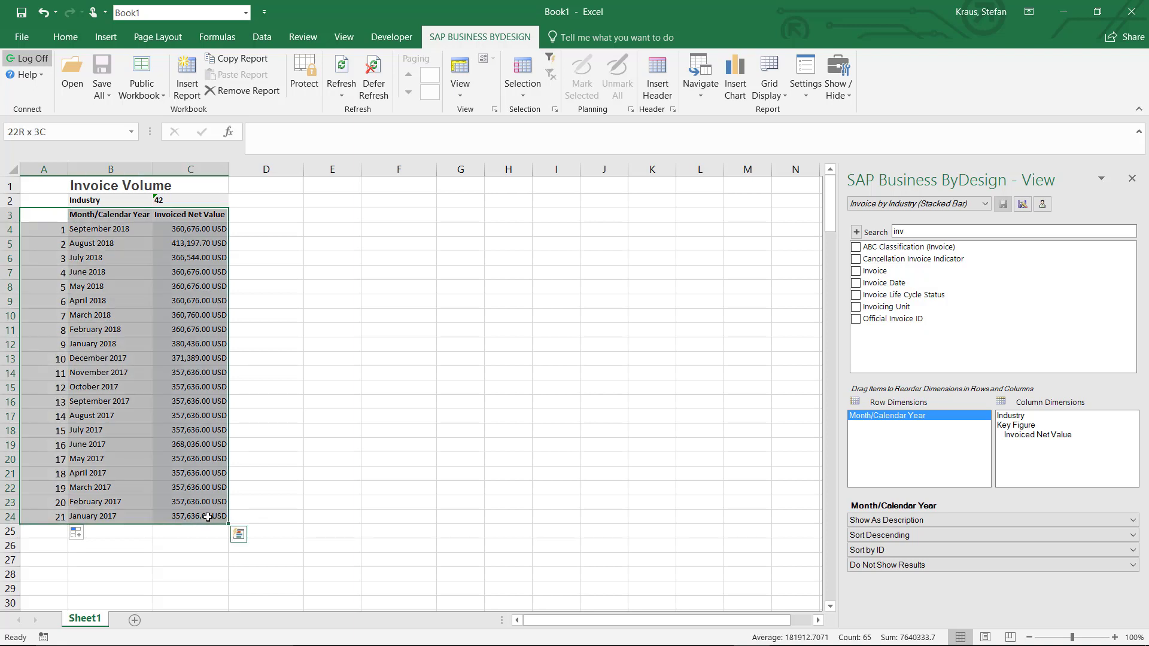
# - Create a forecast sheet from the selected data with Forecast End at period 33
pyautogui.click(586, 40)
pyautogui.write('Fore')
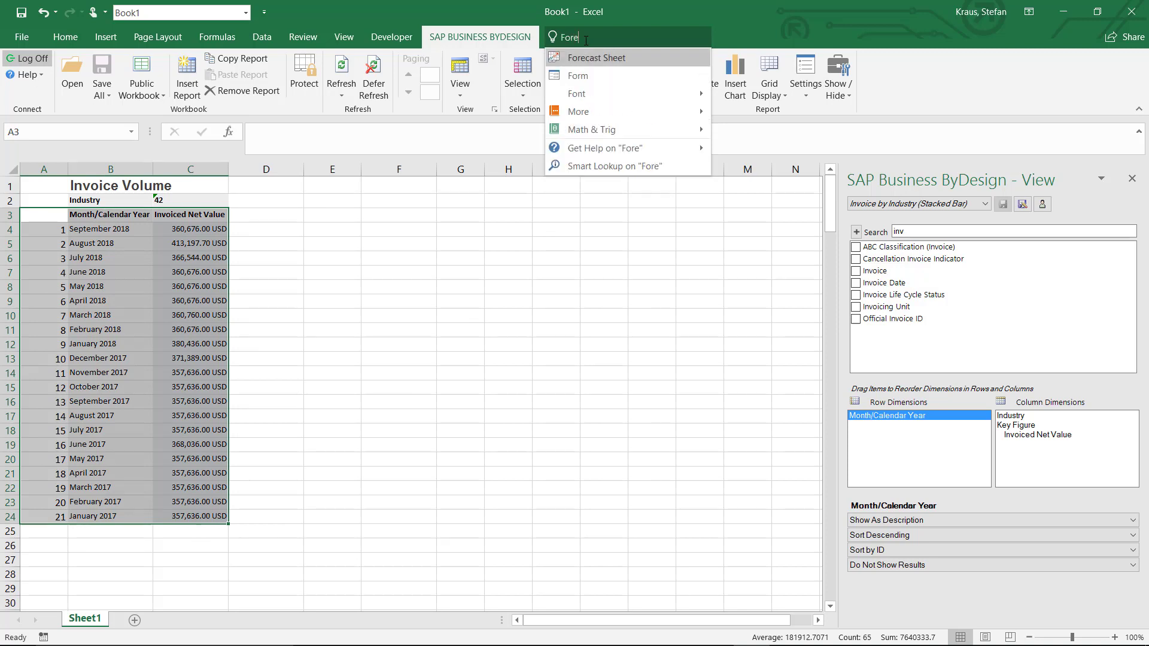
pyautogui.click(624, 58)
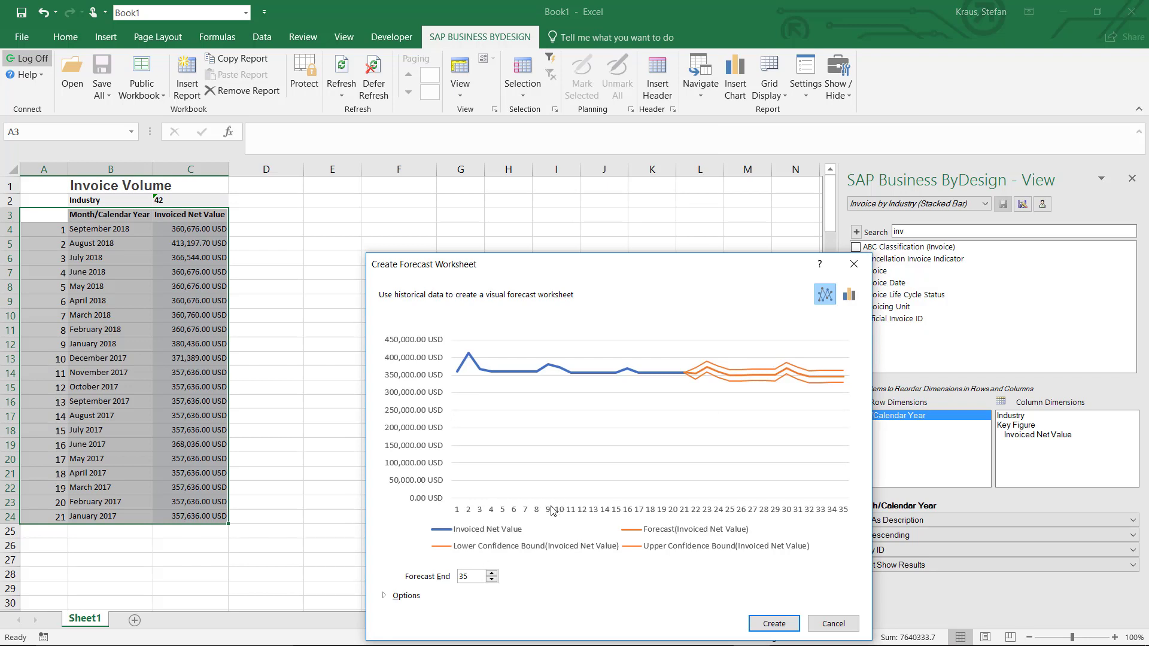
pyautogui.click(492, 580)
pyautogui.click(493, 580)
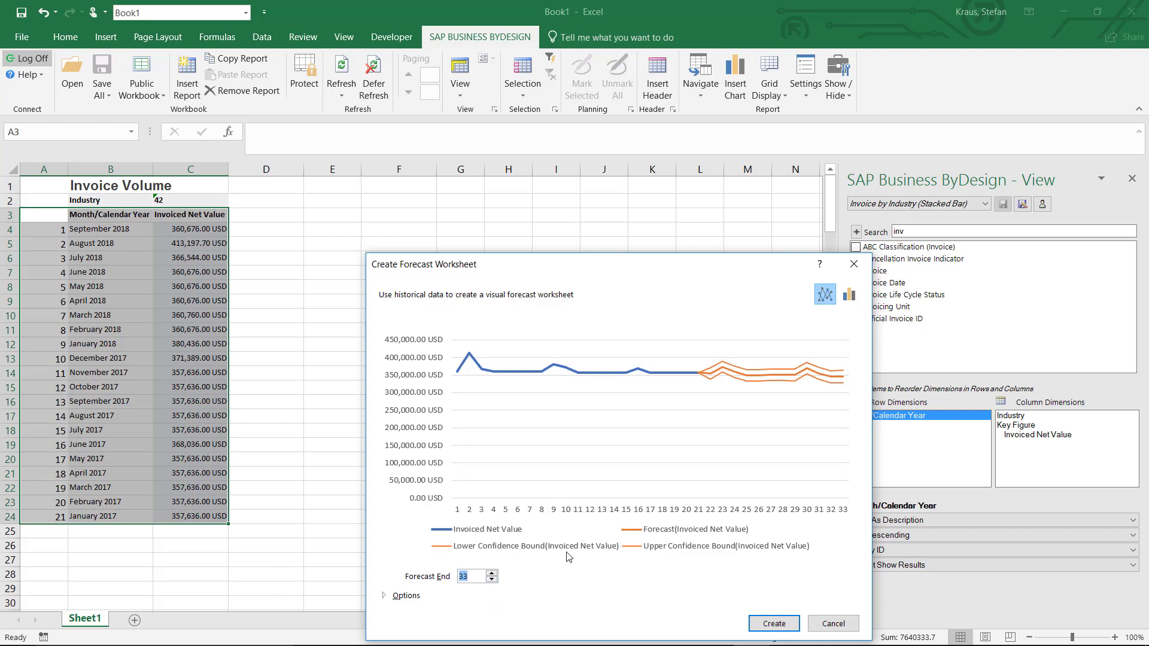
pyautogui.moveTo(608, 265); pyautogui.dragTo(588, 130)
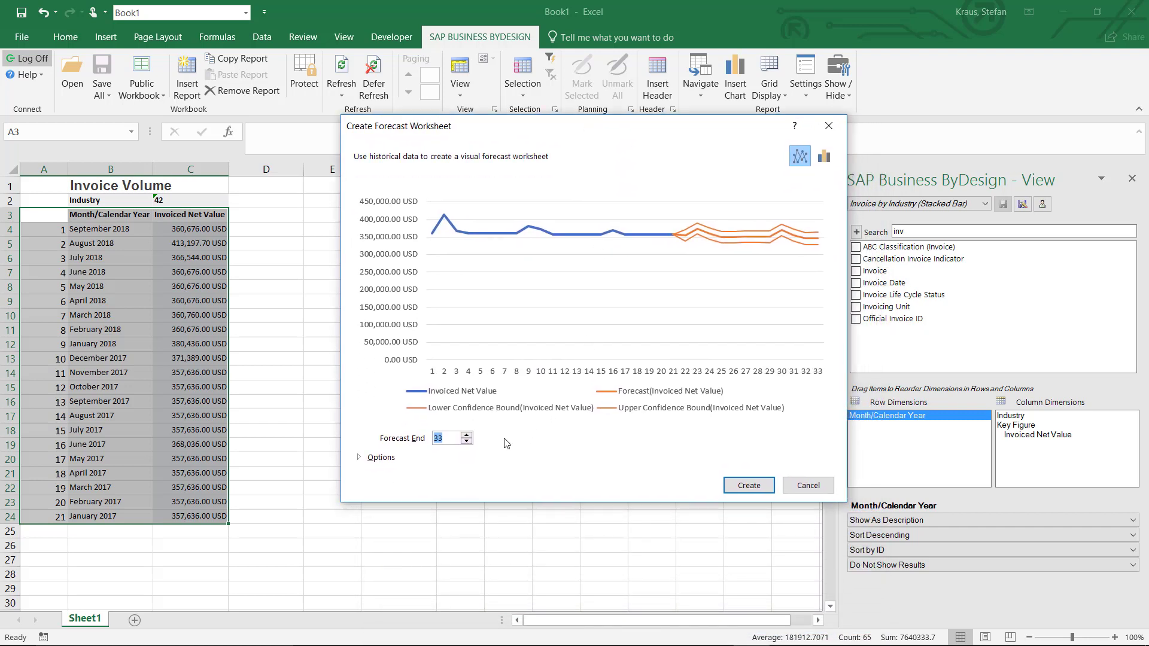
pyautogui.click(378, 458)
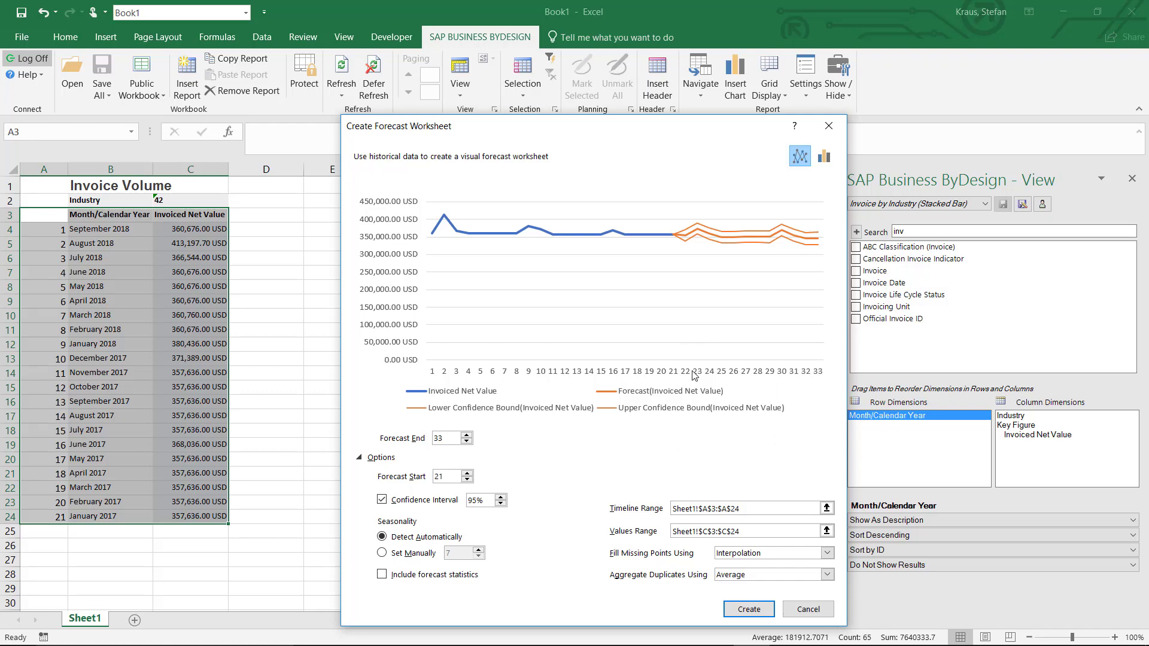
pyautogui.click(749, 609)
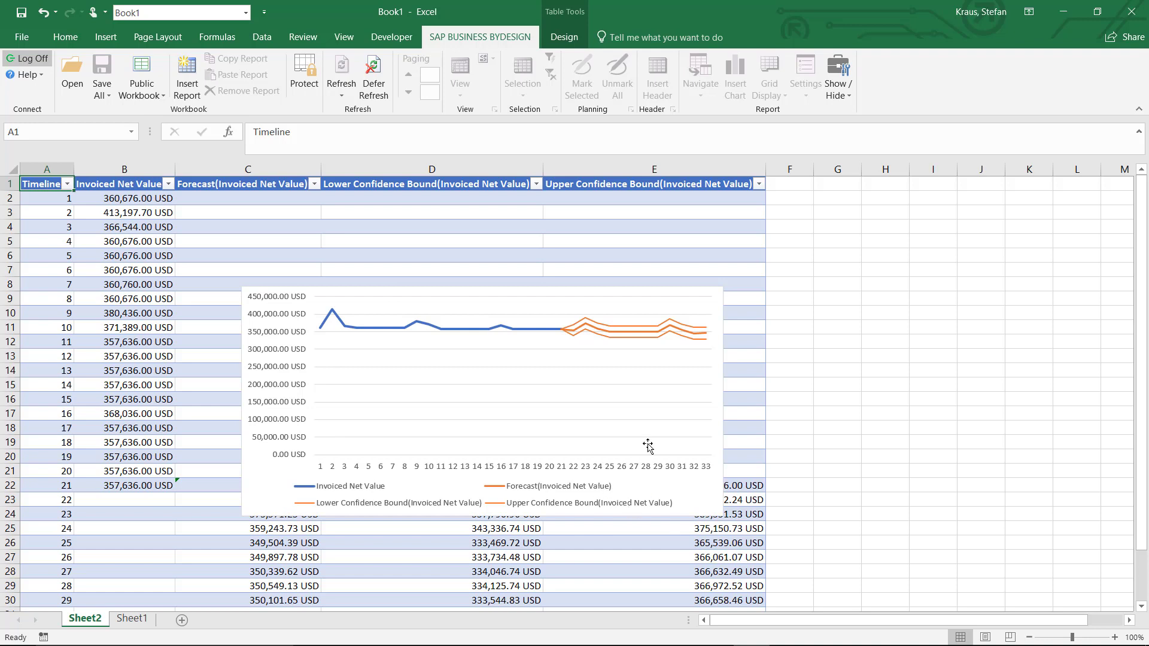
# - Move the forecast chart on Sheet2 upward so it no longer covers the forecast rows
pyautogui.click(543, 295)
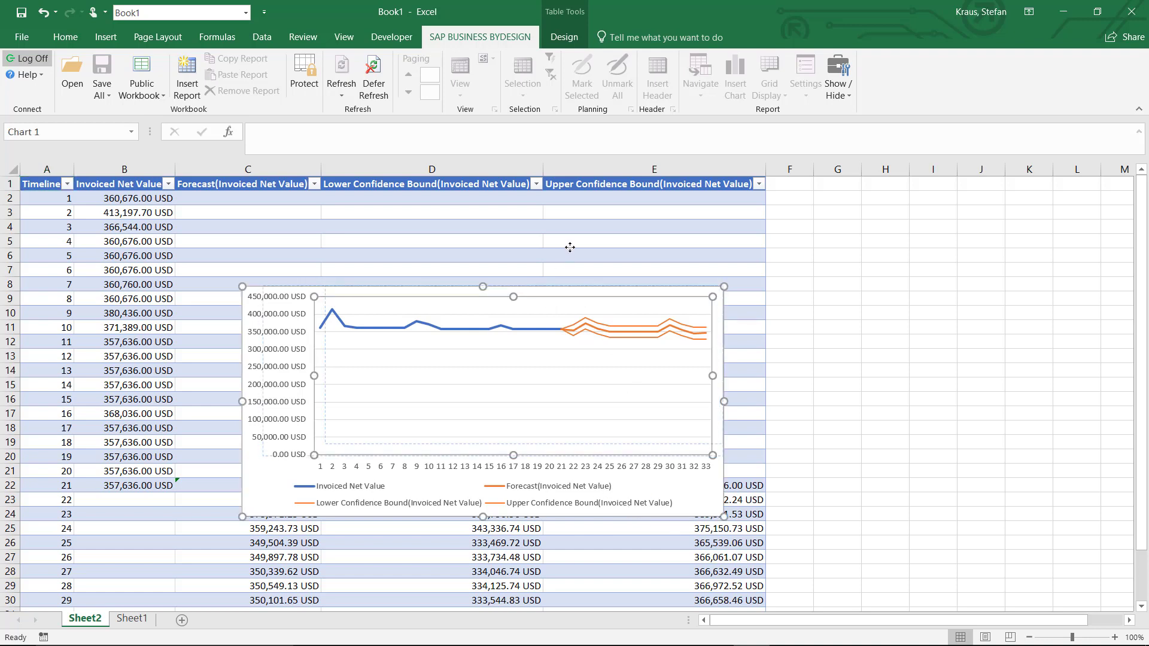
pyautogui.click(570, 288)
pyautogui.moveTo(571, 289); pyautogui.dragTo(579, 210)
# - Select cell C23 to inspect its FORECAST.ETS formula
pyautogui.scroll(-1, 804, 429)
pyautogui.scroll(-2, 804, 429)
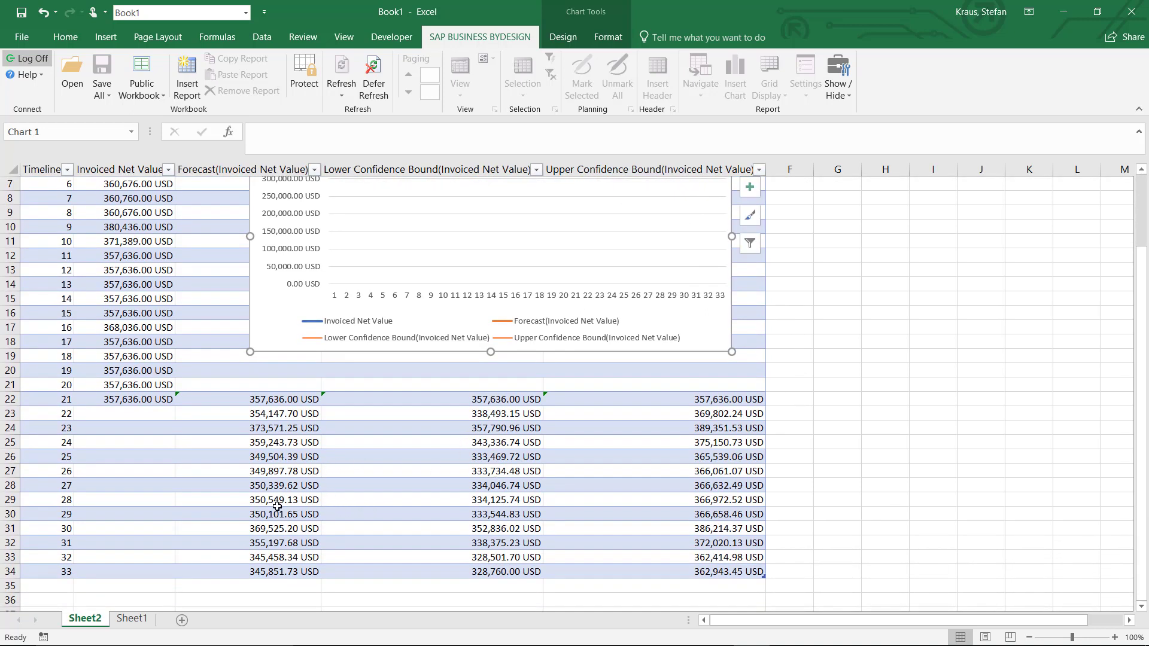
pyautogui.click(277, 415)
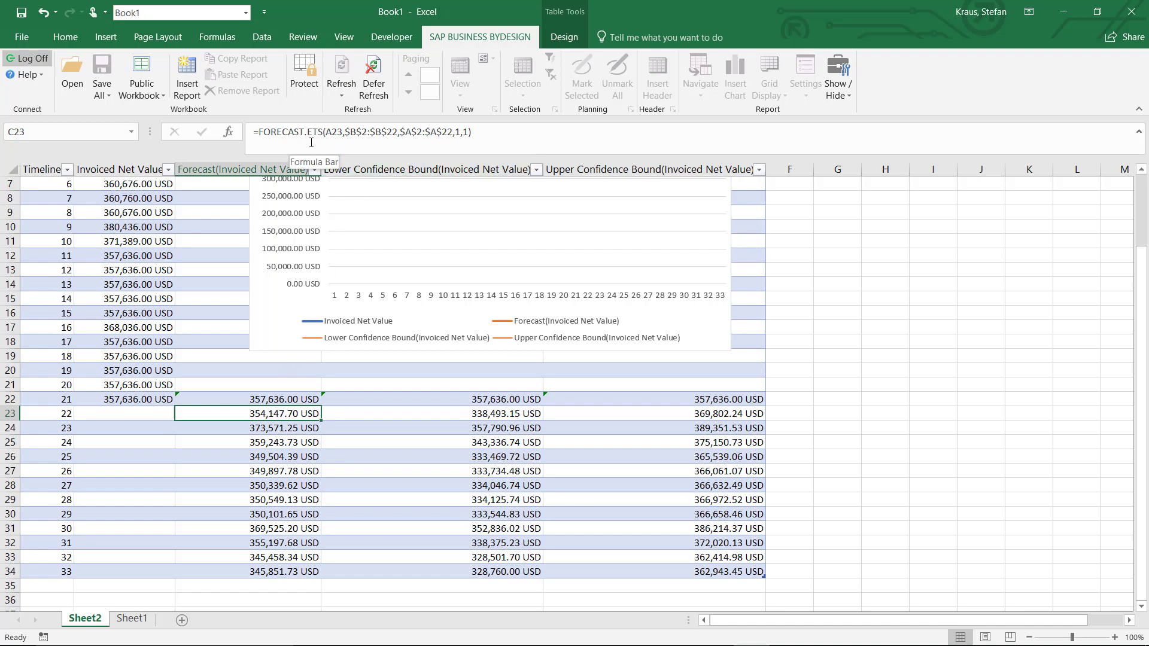
# - Switch the workbook type to Personal Workbook and save it to ByDesign as ETS_V2
pyautogui.click(161, 97)
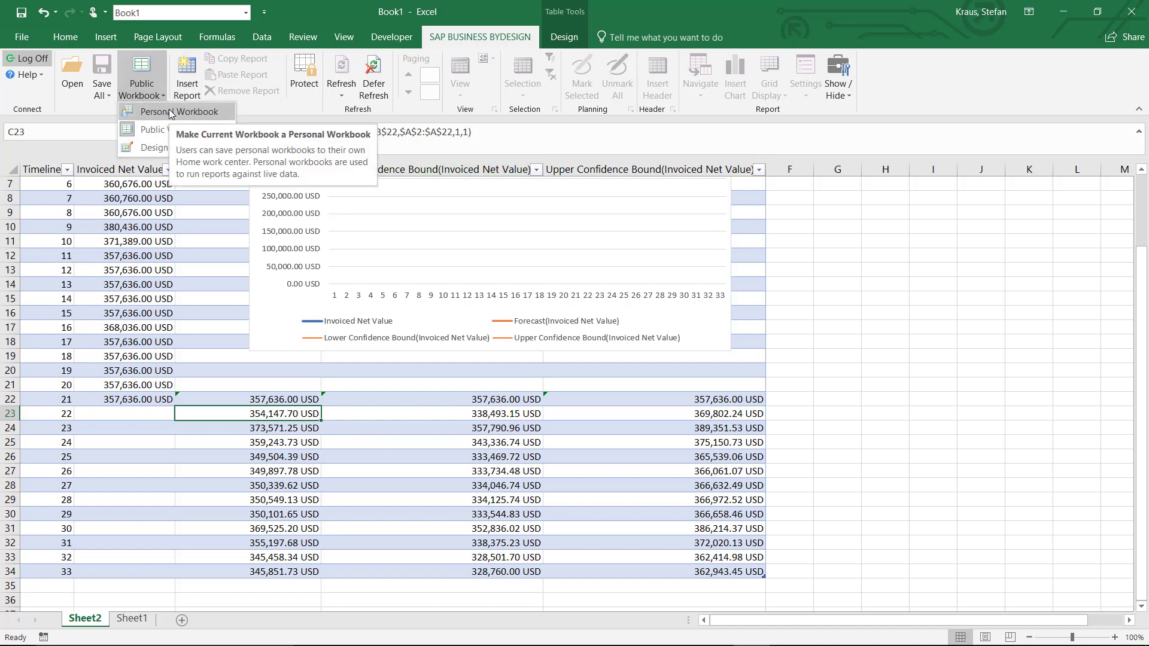
pyautogui.click(171, 113)
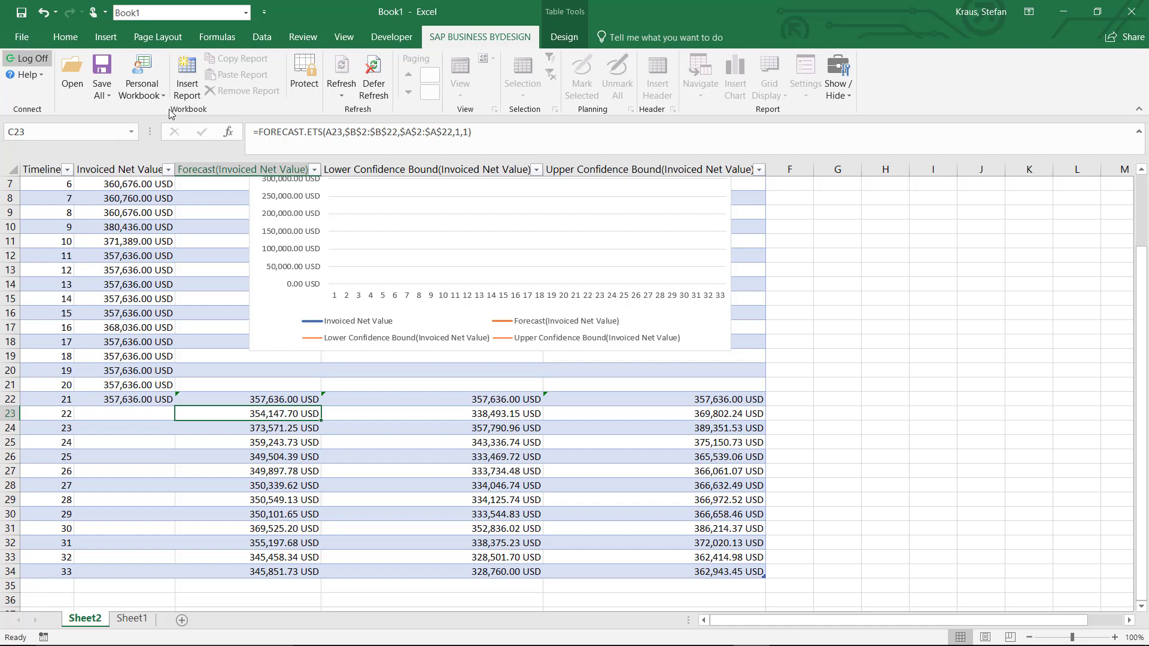
pyautogui.click(103, 89)
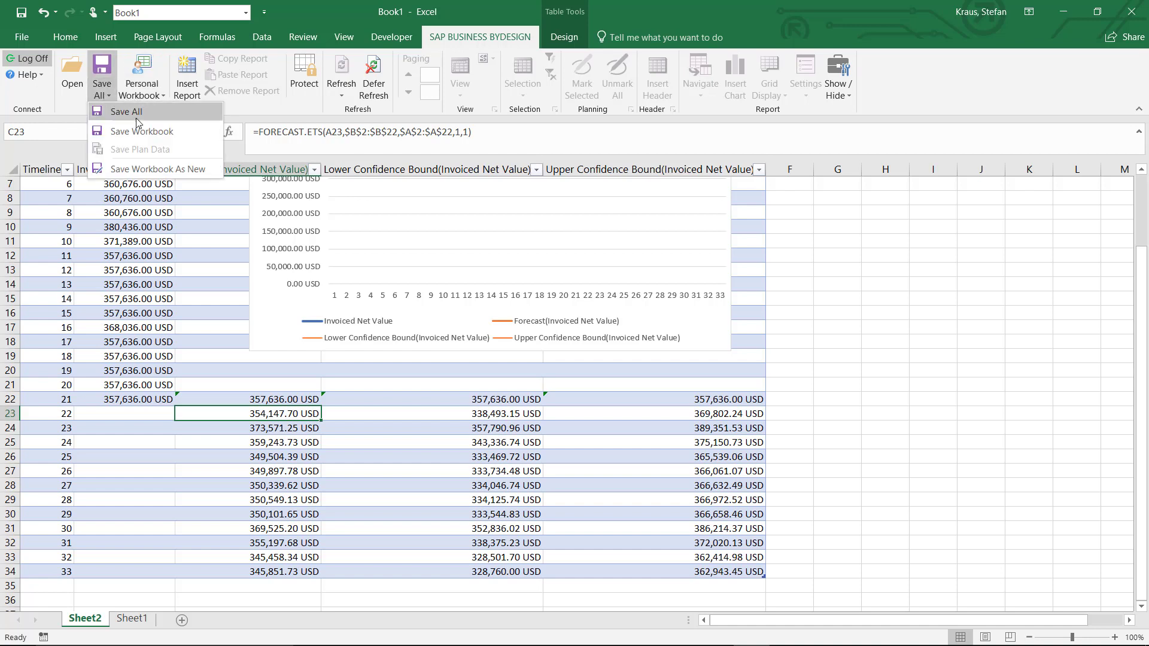
pyautogui.click(141, 131)
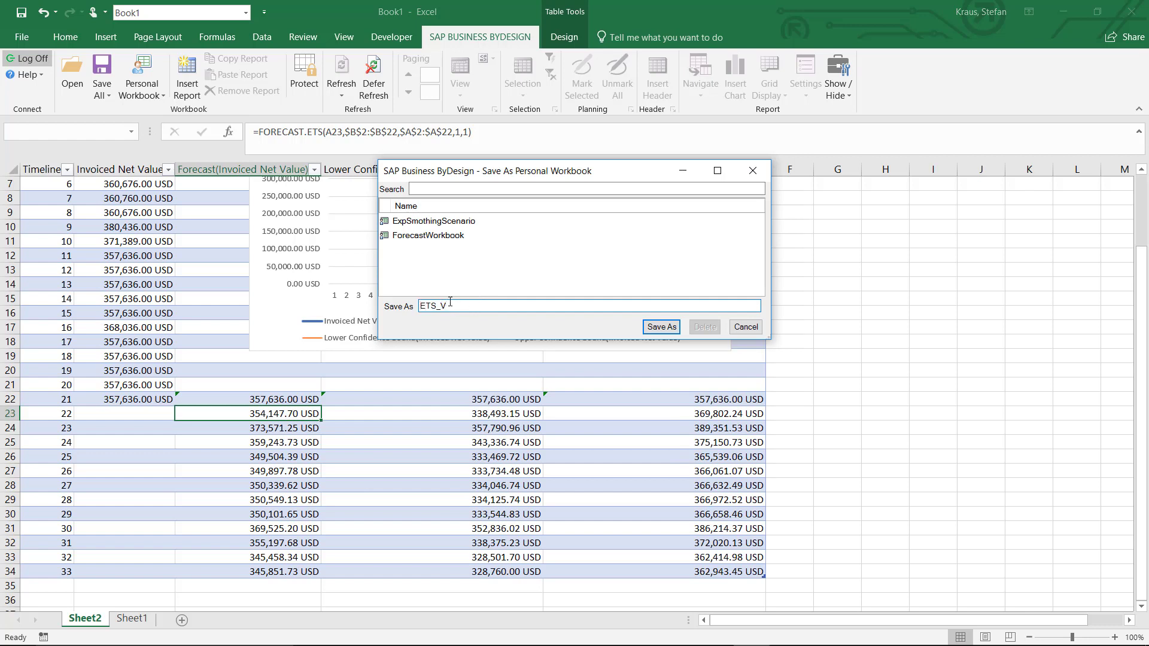
pyautogui.press('Return')
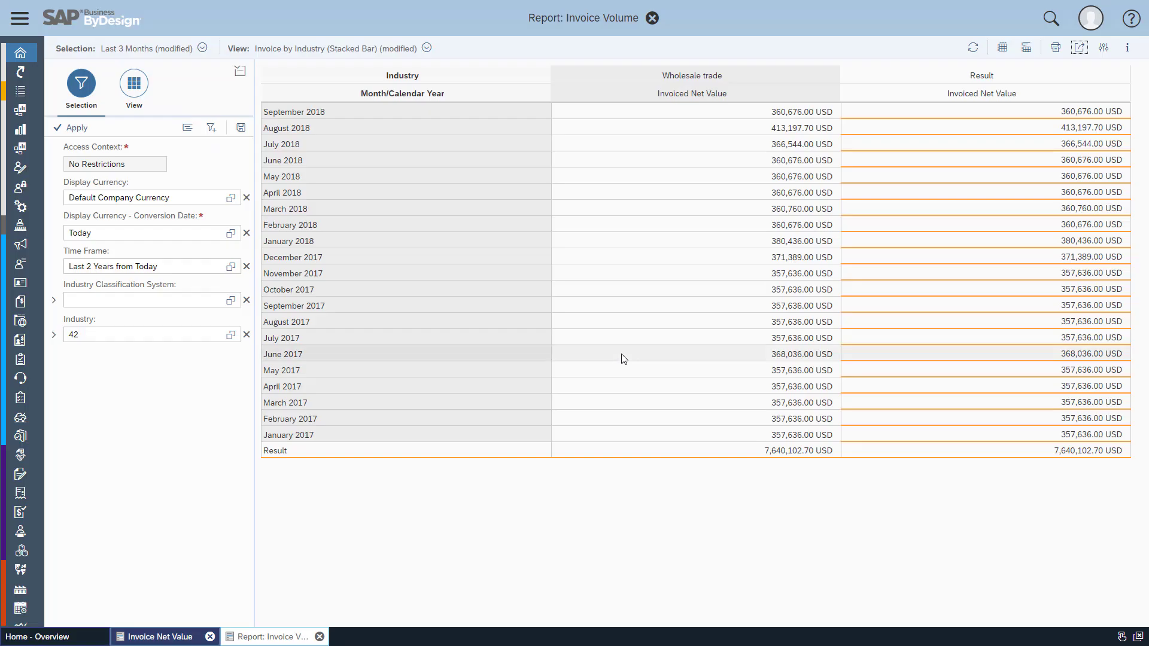
# - Return to the Invoice Volume report and list the reports under My Microsoft Excel Workbooks
pyautogui.press('super')
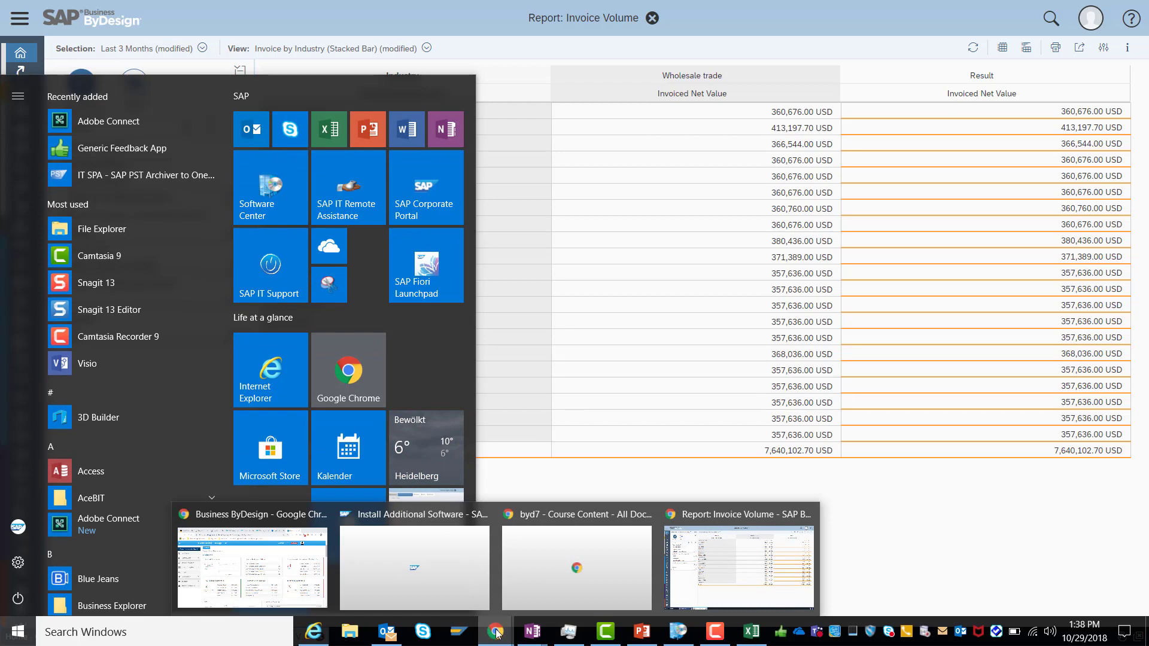
pyautogui.click(706, 578)
pyautogui.moveTo(20, 53)
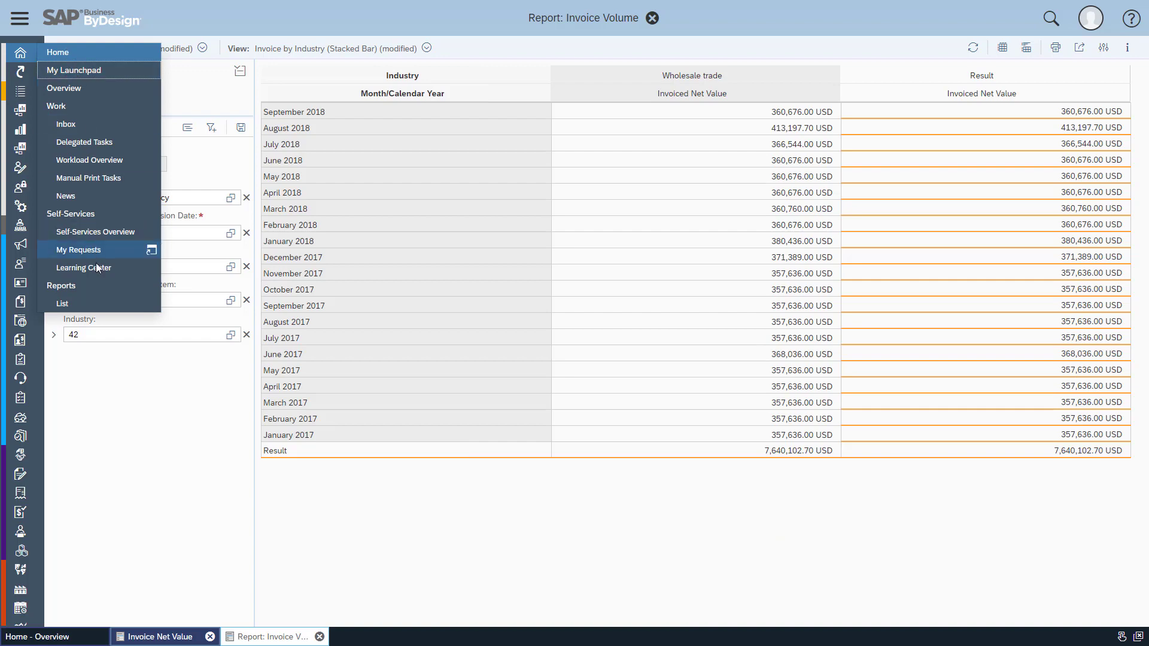
pyautogui.click(90, 304)
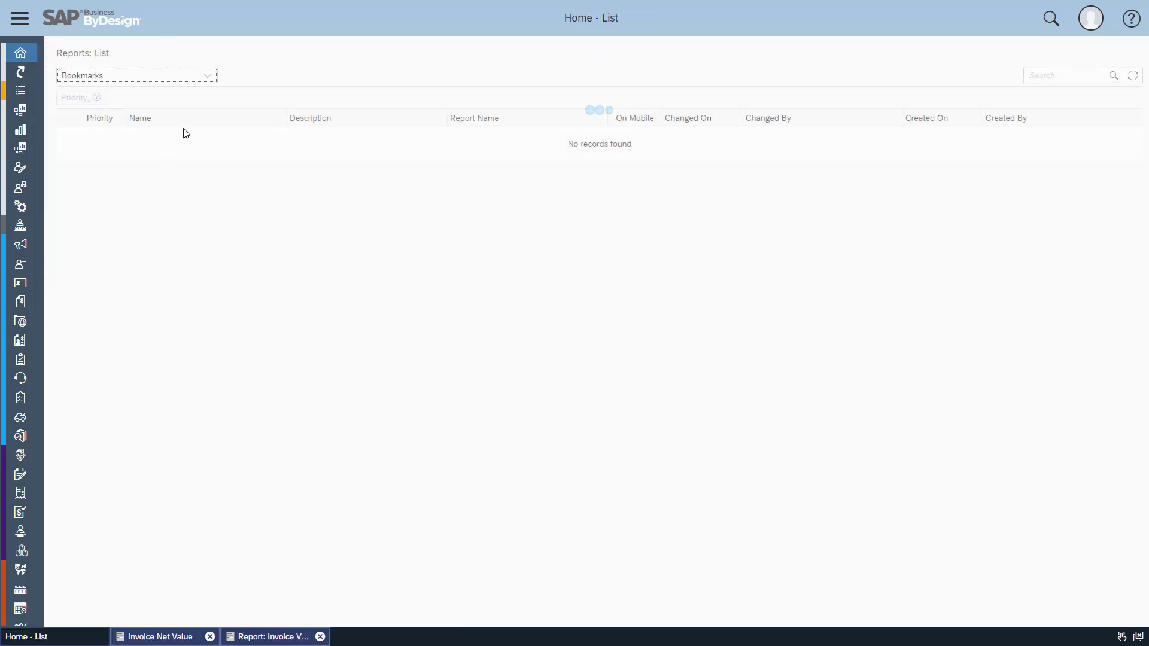
pyautogui.click(208, 76)
pyautogui.click(166, 169)
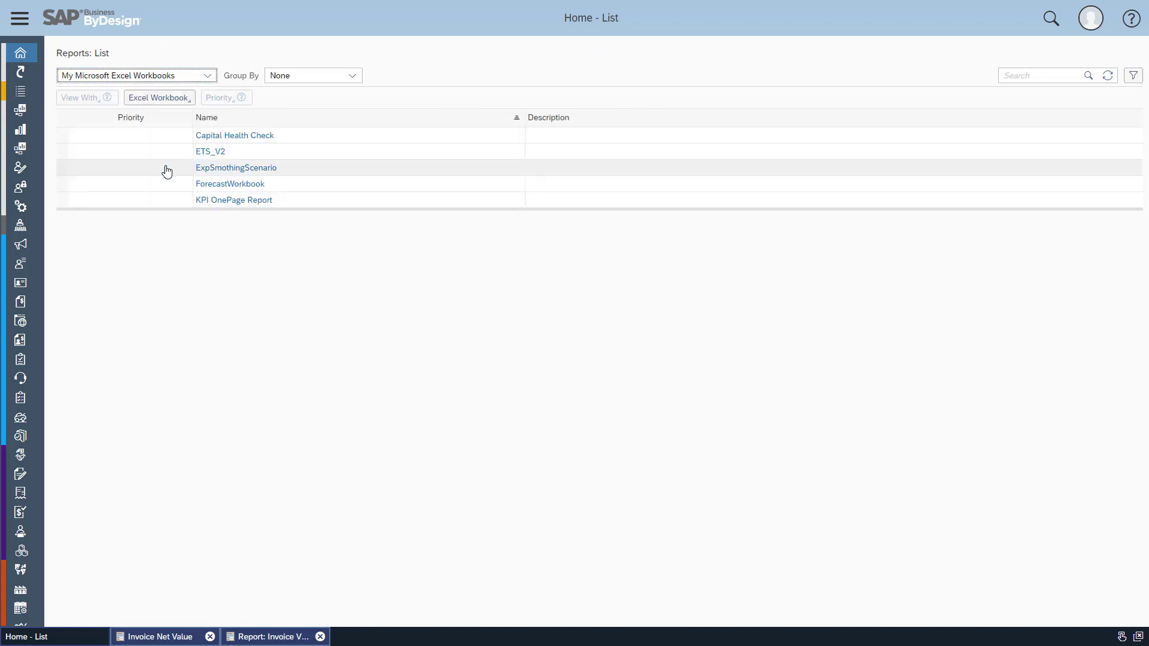
# - Open the ETS_V2 workbook from the list, downloading its AnalyticalWorkbook file into Excel
pyautogui.click(212, 158)
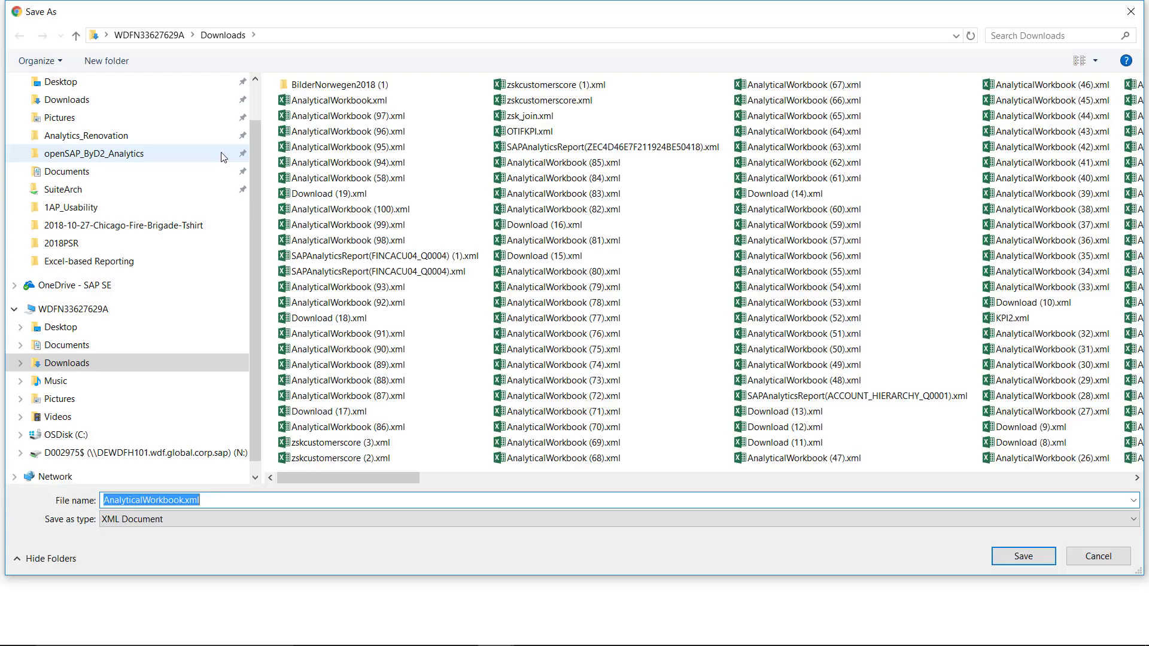
pyautogui.press('Return')
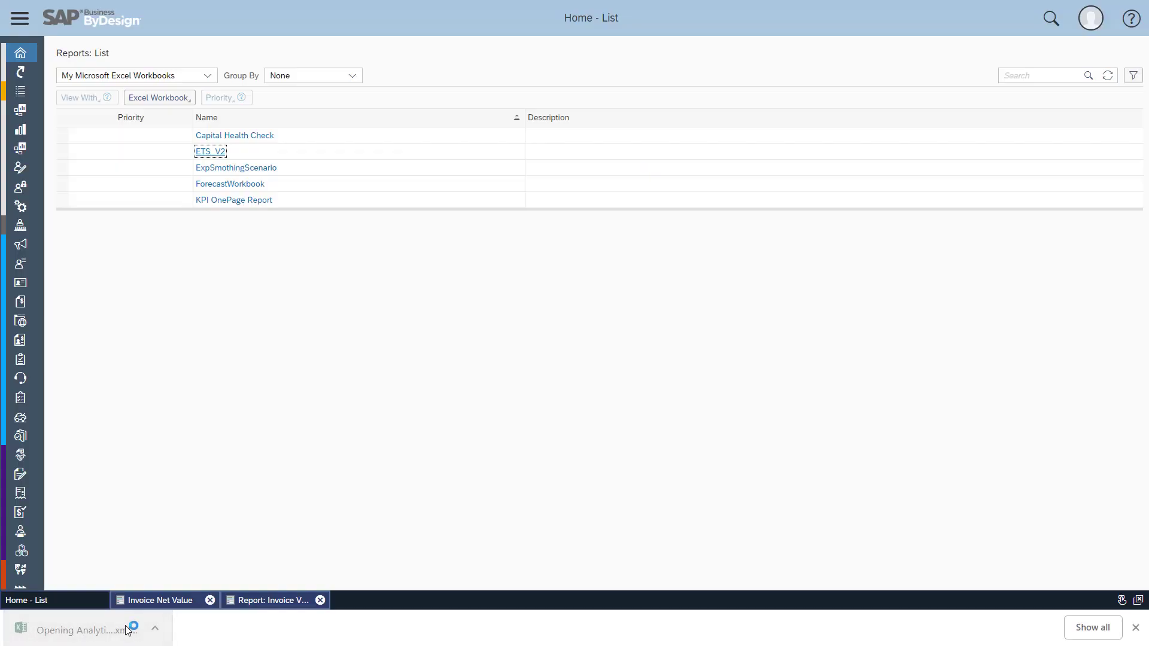